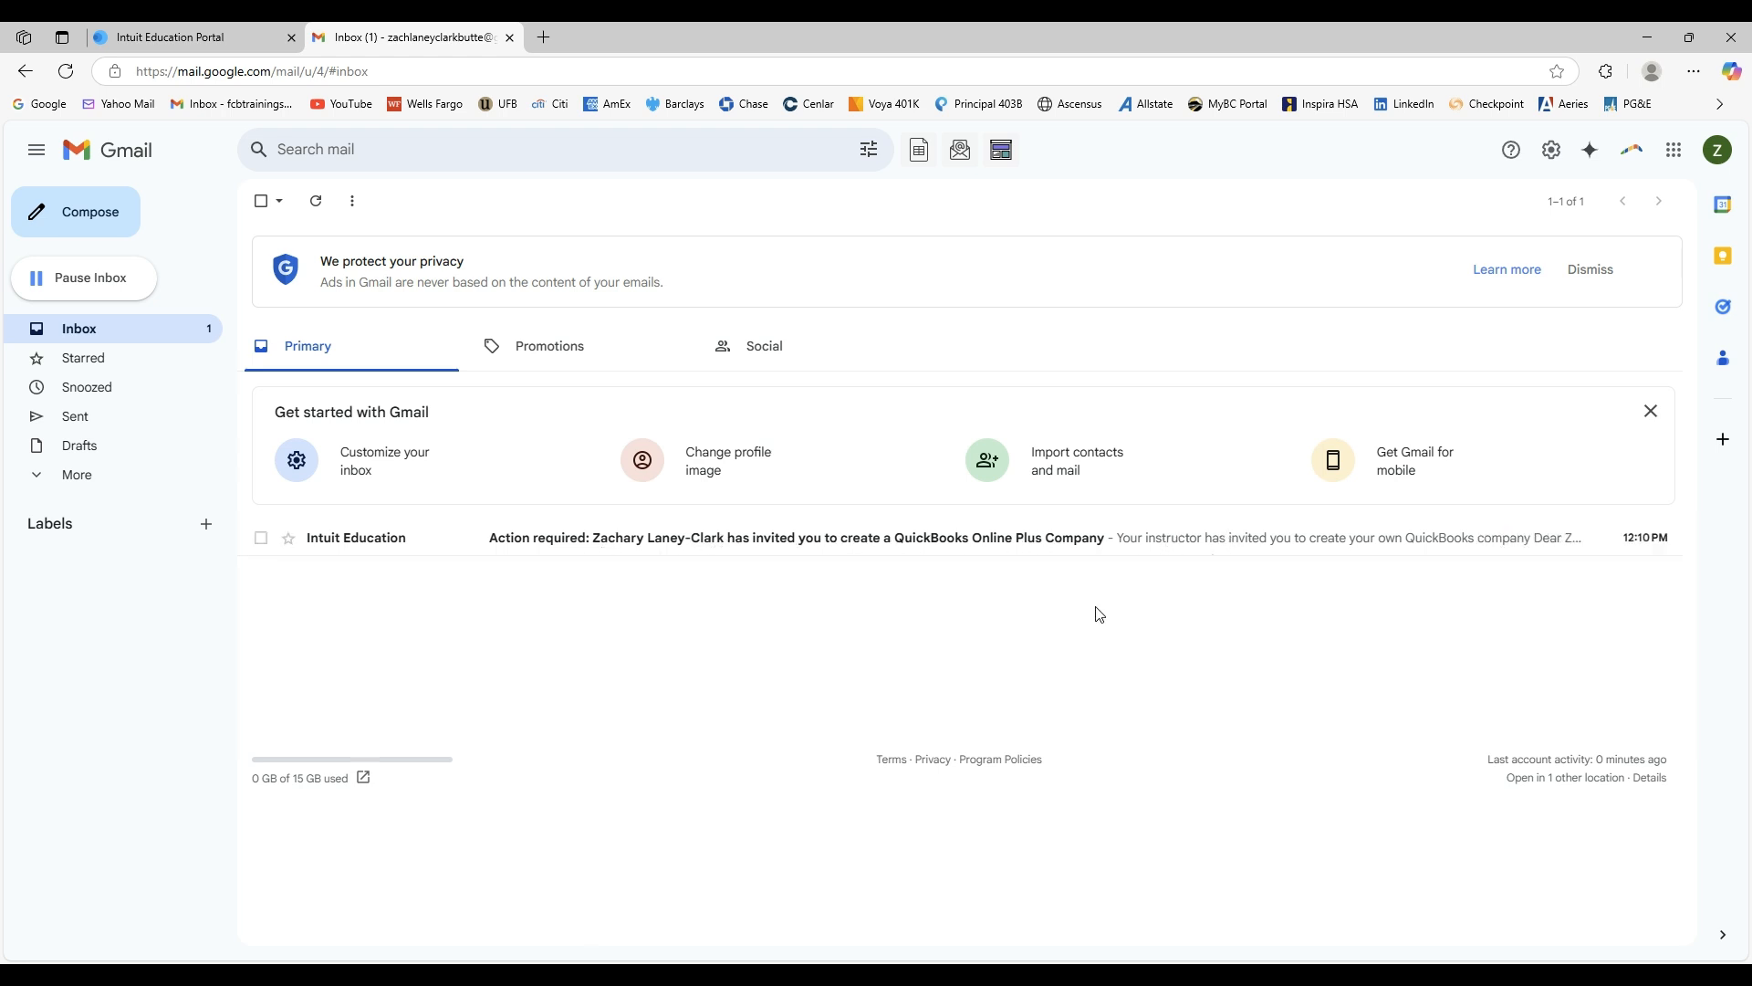
Open the Intuit Education invitation email, read the setup instructions, and accept the invitation.
click(889, 540)
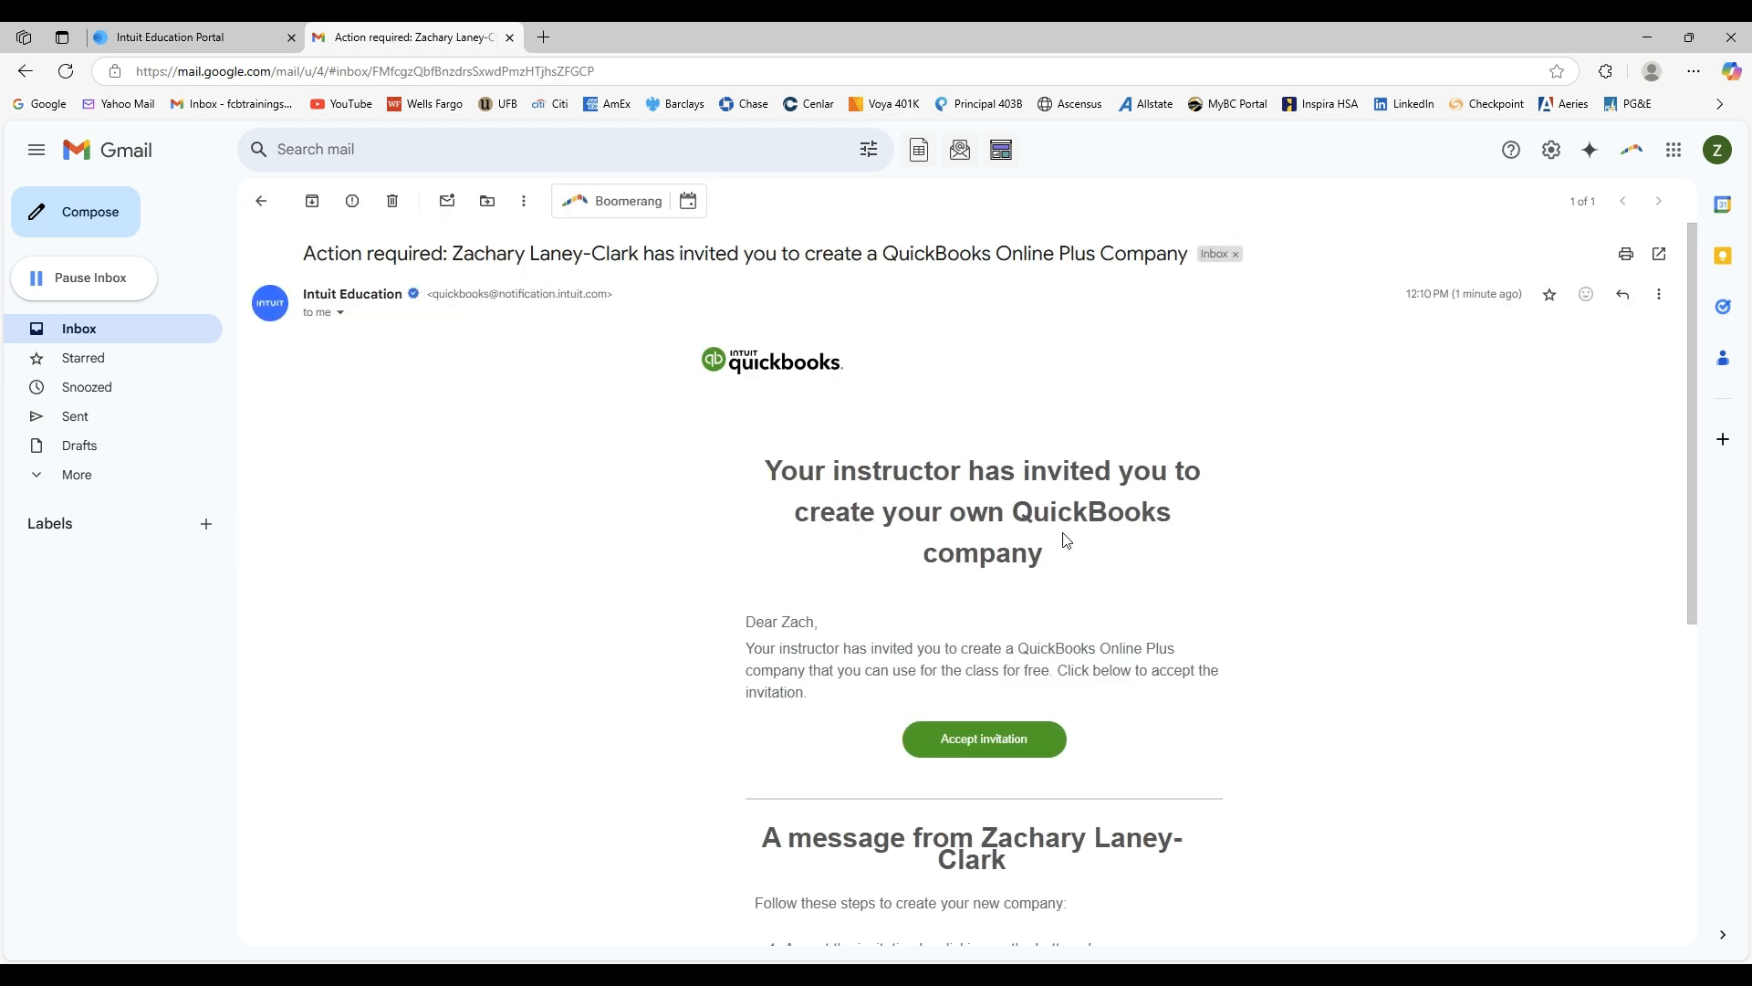
scroll(1042, 539, down, 4)
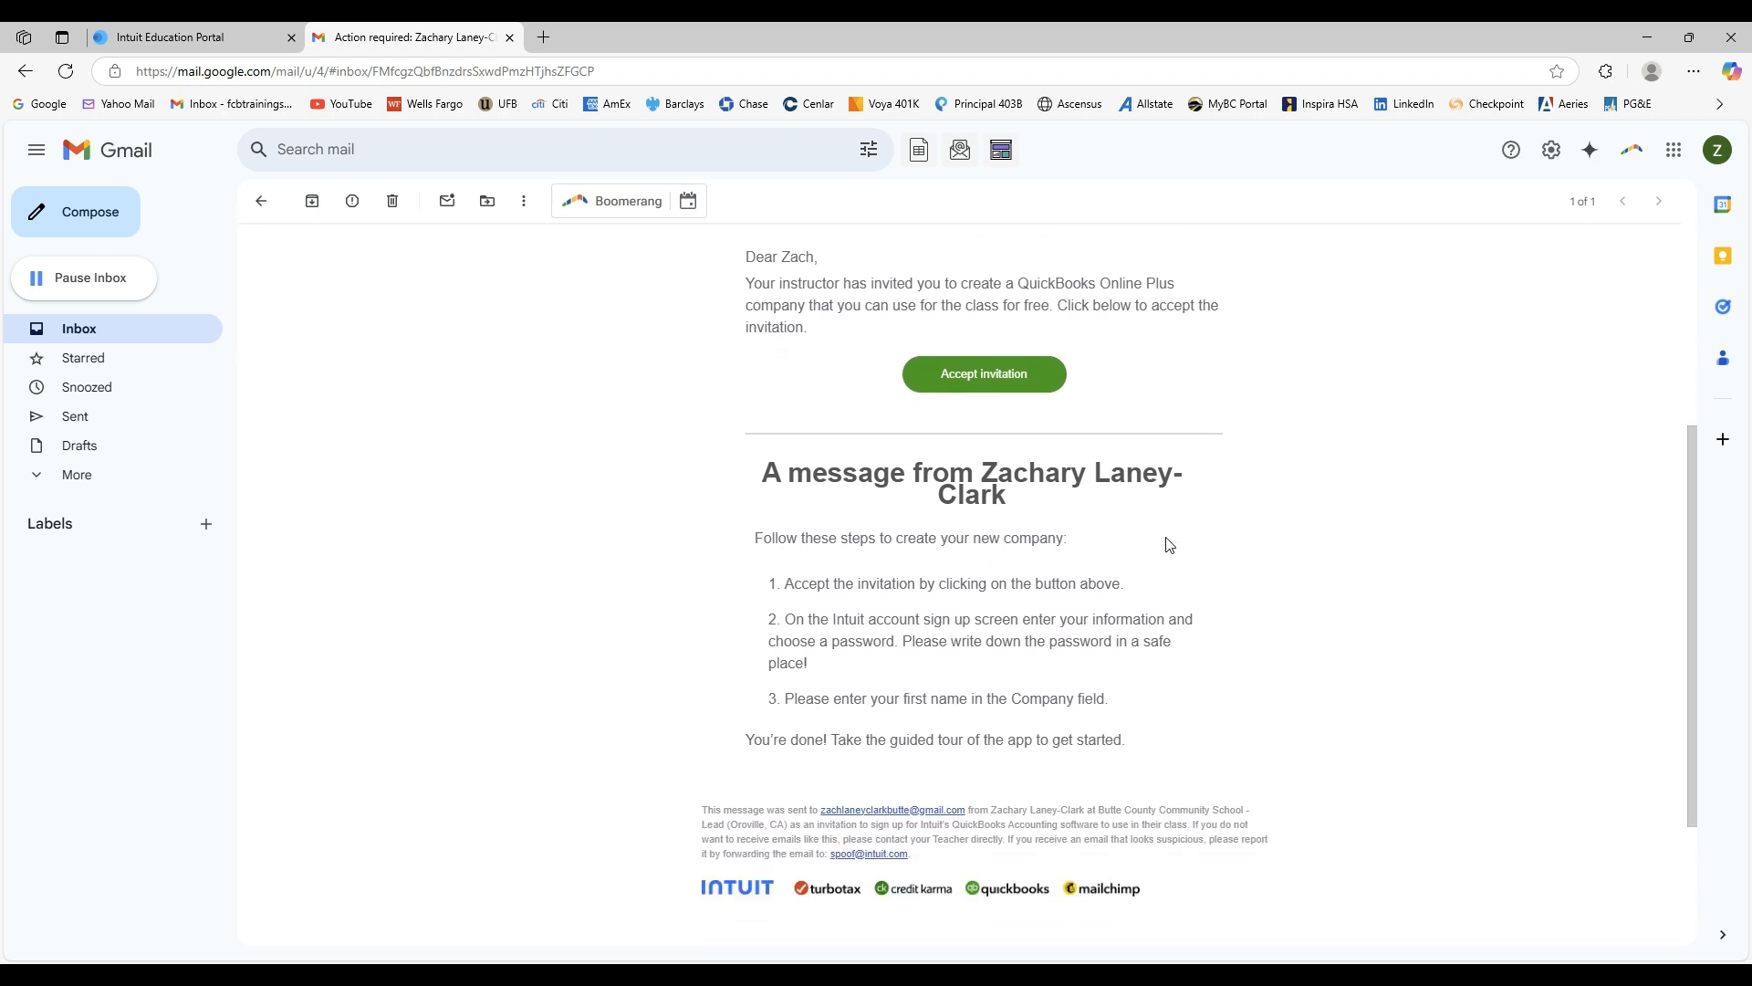
scroll(1173, 543, up, 2)
scroll(1182, 544, up, 1)
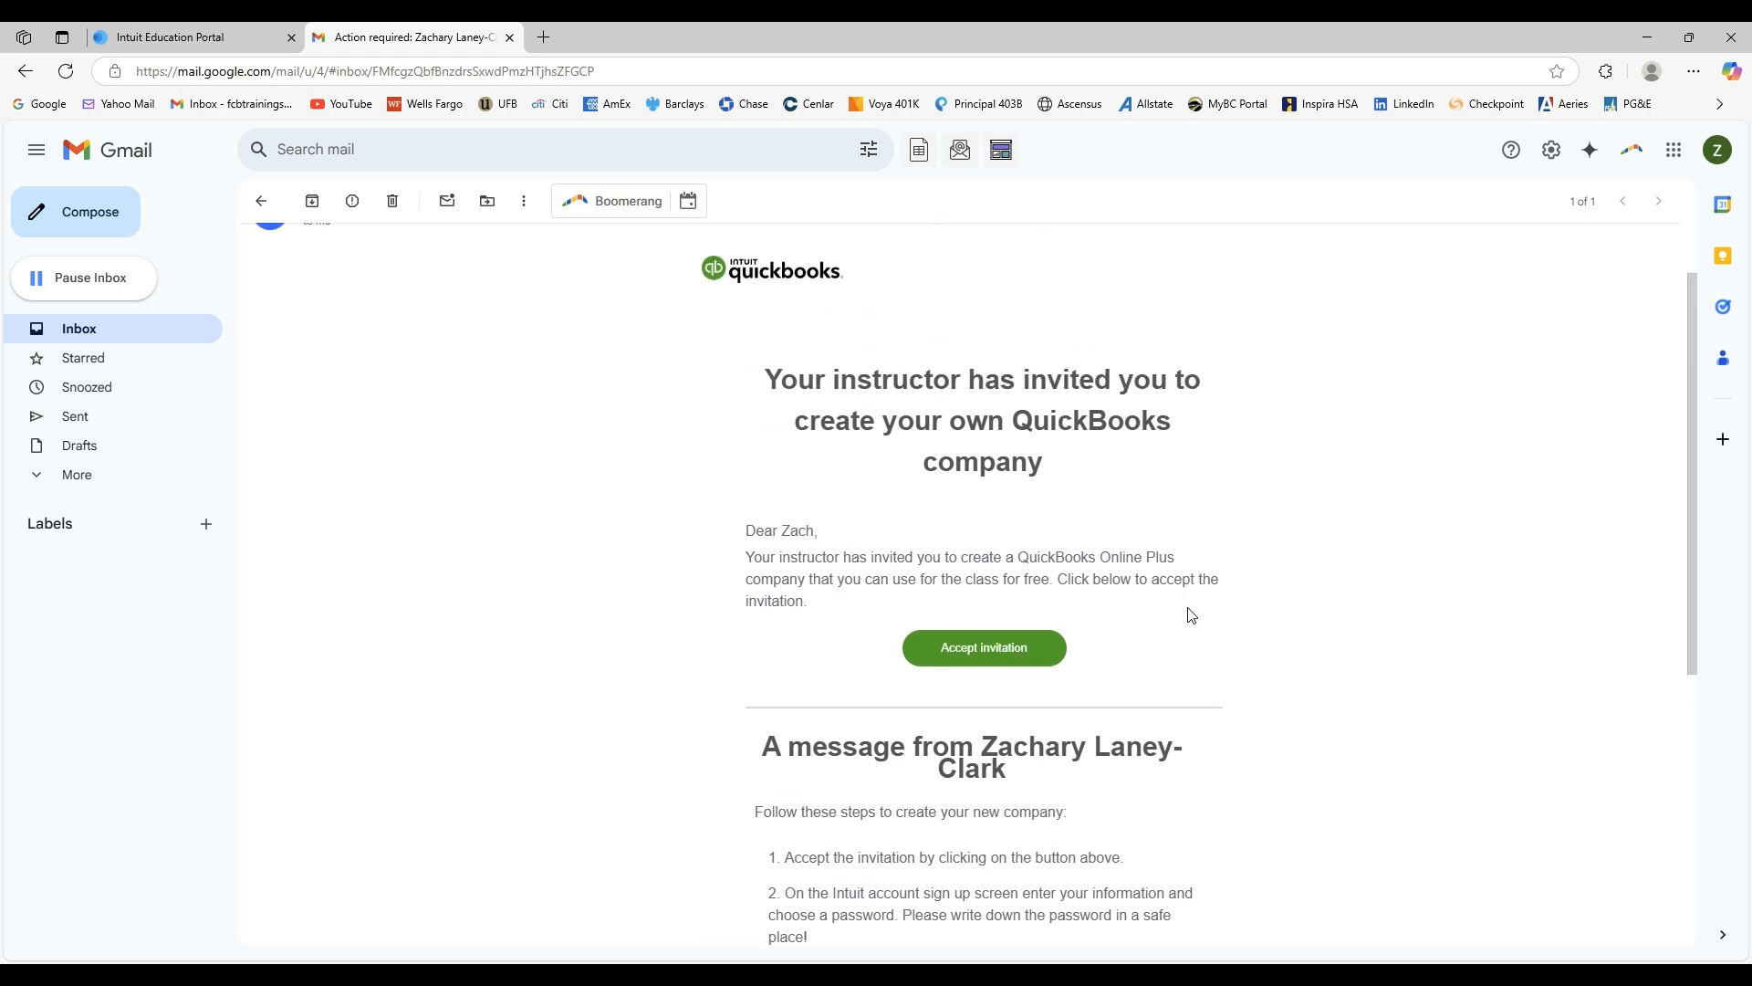
scroll(1189, 615, down, 2)
scroll(1190, 615, up, 1)
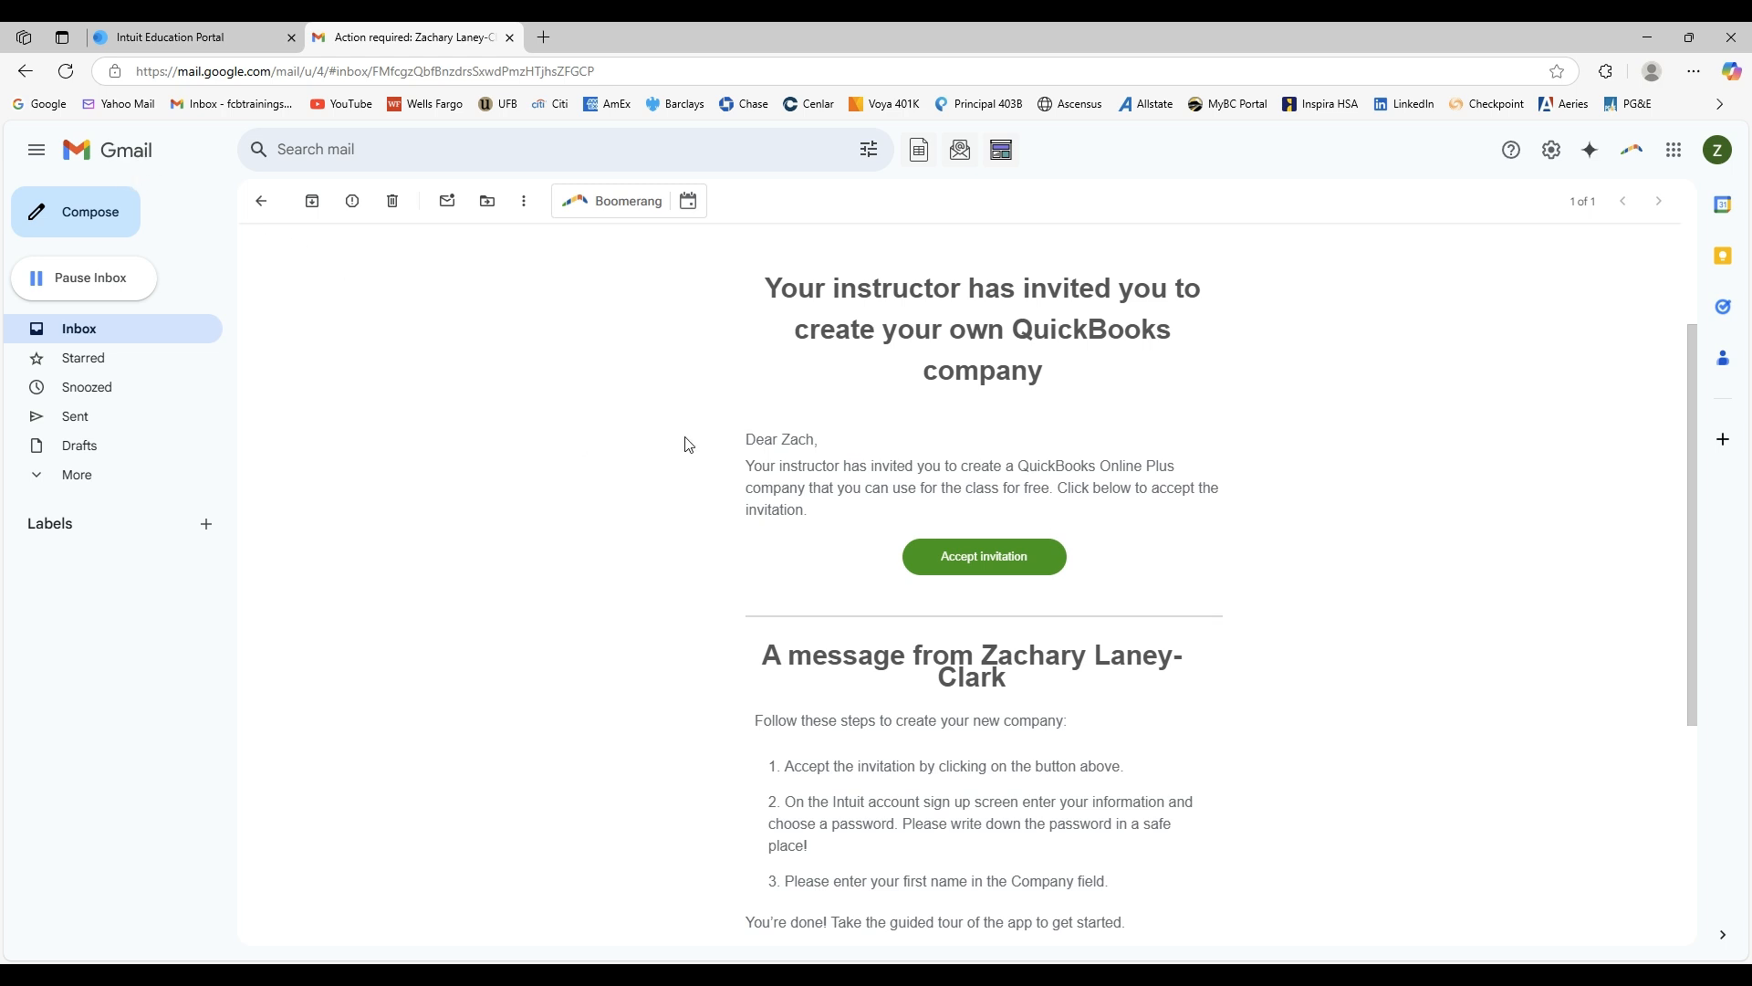
scroll(1366, 554, up, 1)
scroll(1366, 554, down, 1)
click(986, 559)
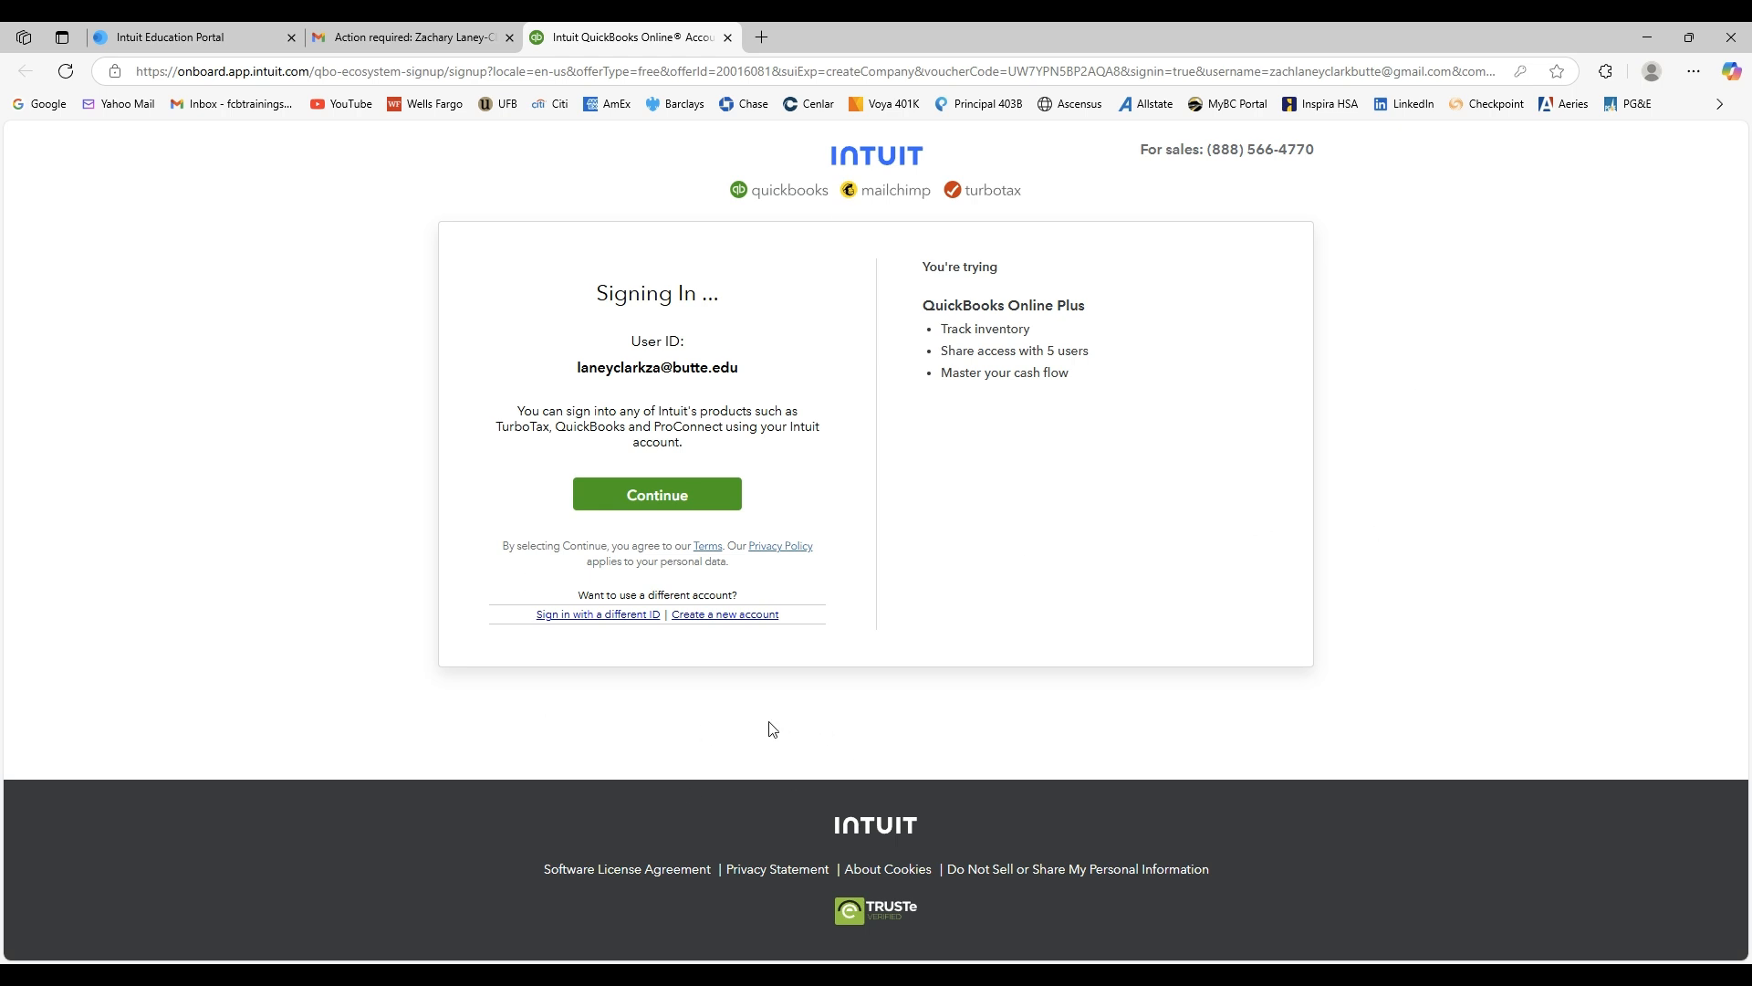
Choose to sign in with a different Intuit ID and bookmark the sign-in page.
click(609, 617)
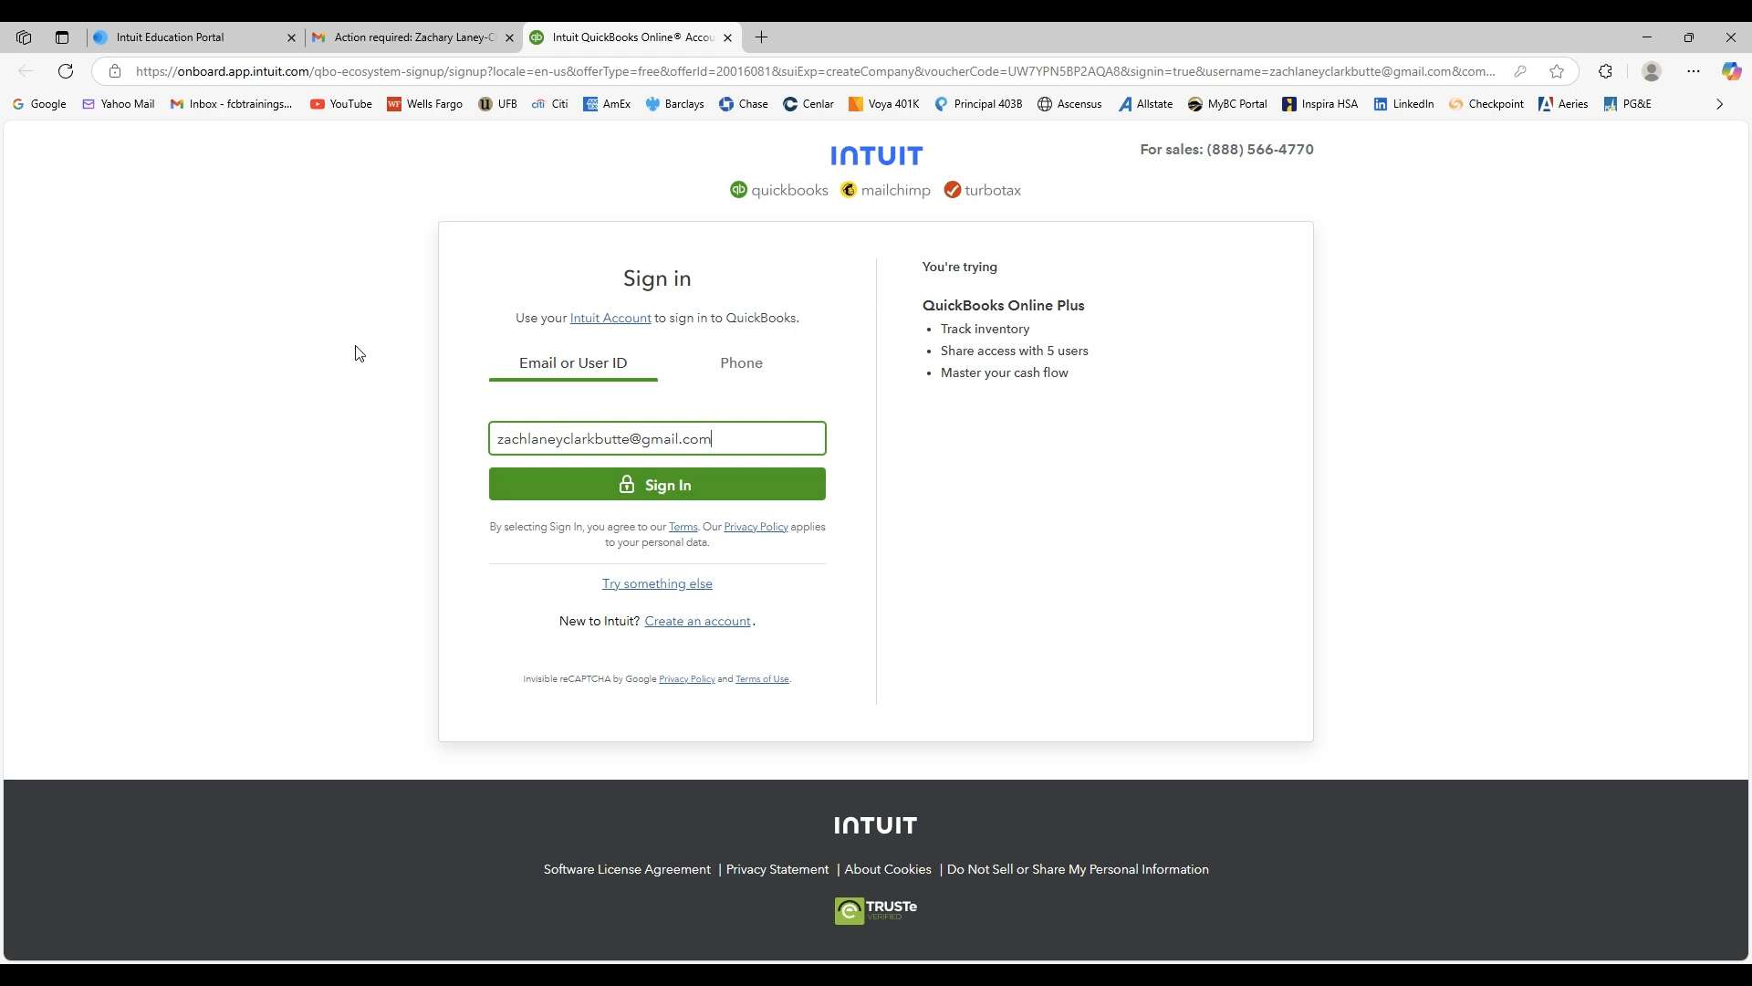
click(1558, 73)
click(1447, 220)
Sign in with the account e-mail and continue with the saved Intuit account password.
click(662, 493)
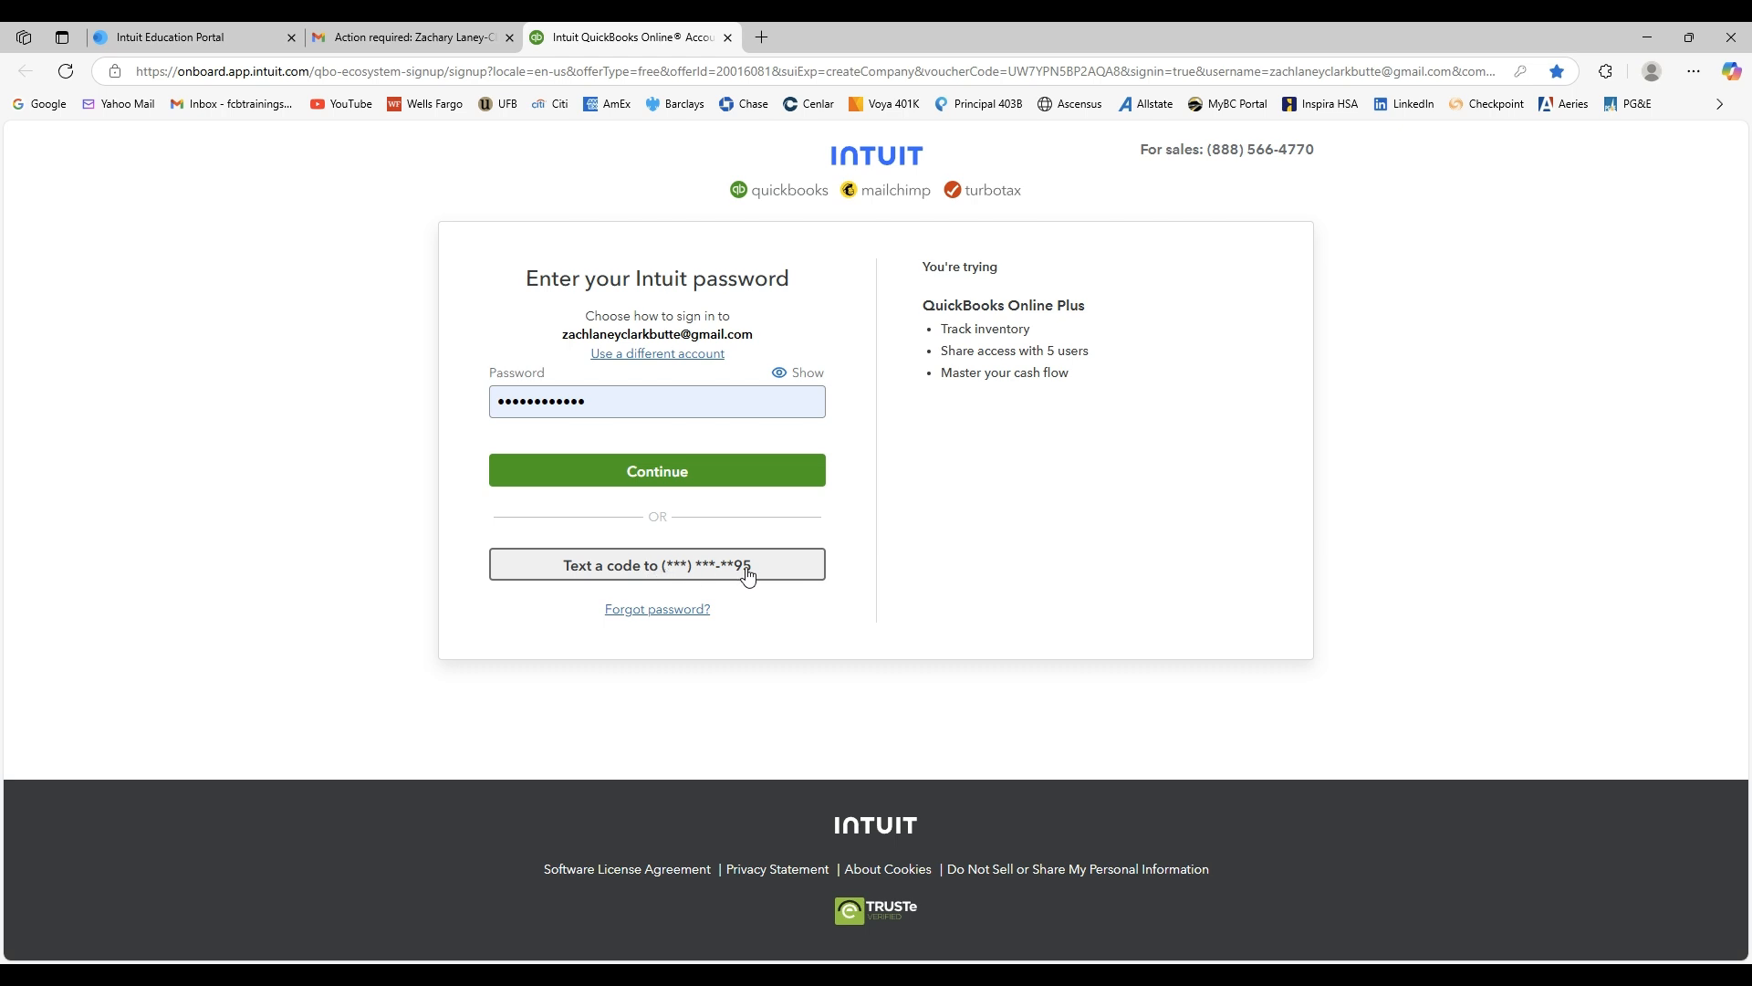
click(672, 483)
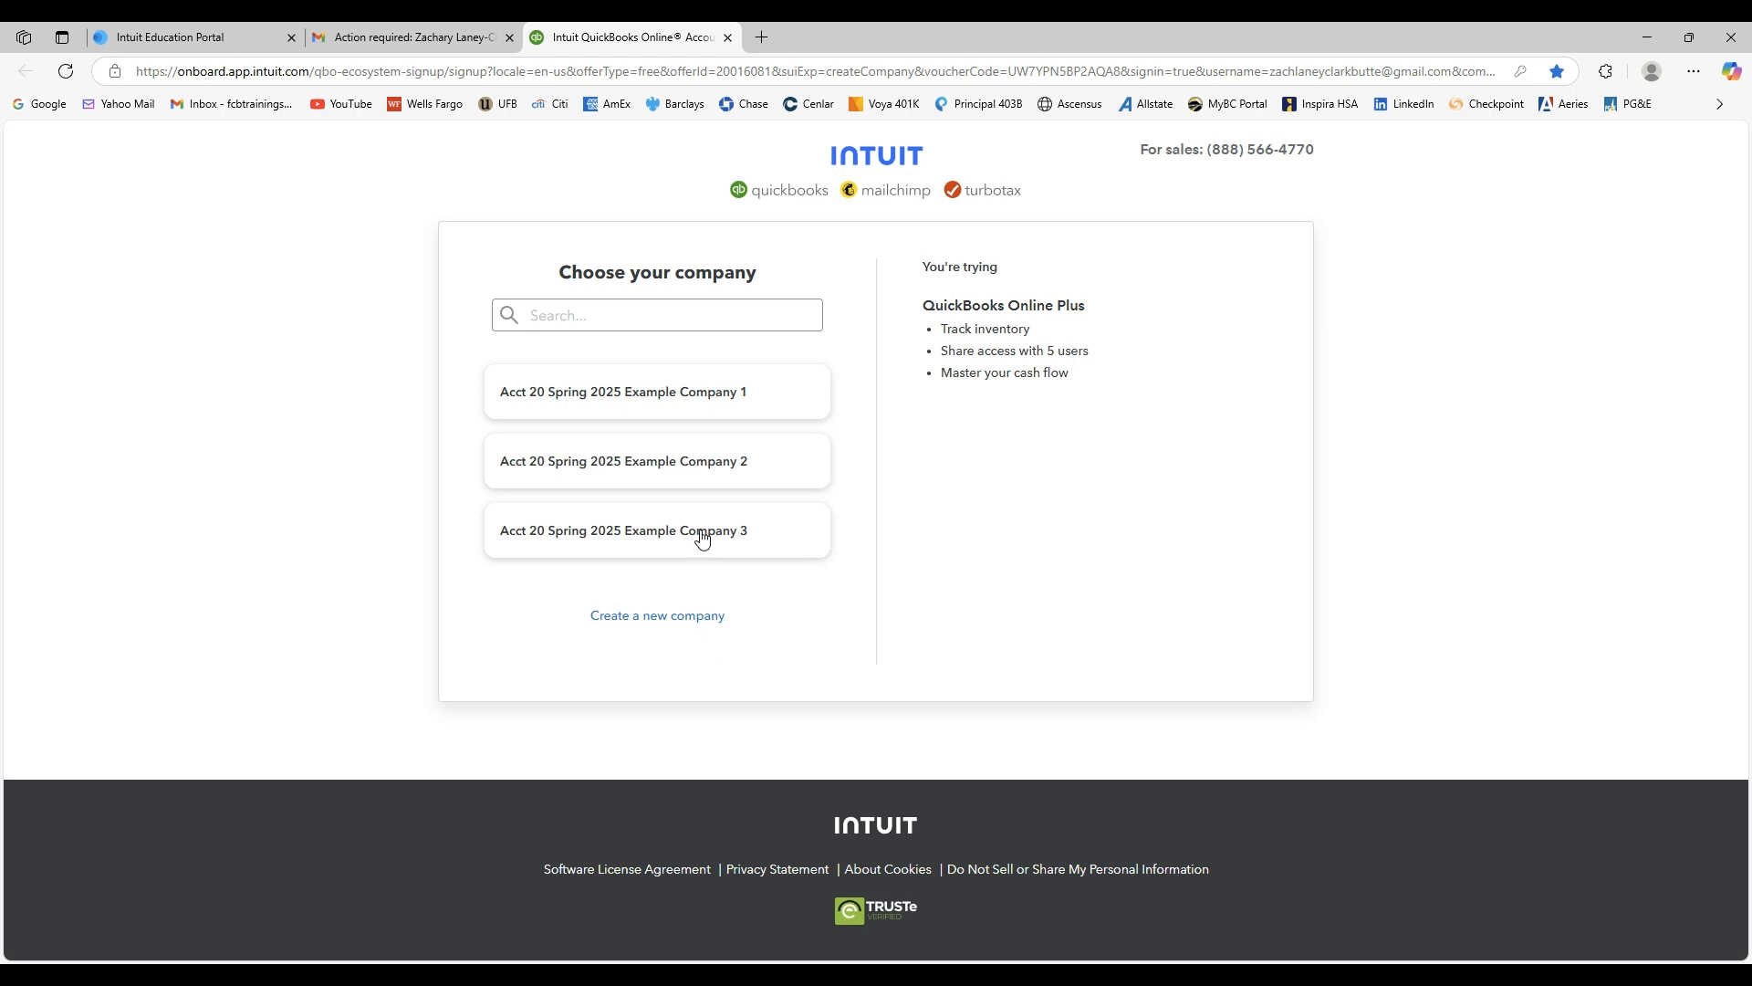
Create a new company and keep the business name Acct 20 Spring 2025 Example Company.
click(680, 624)
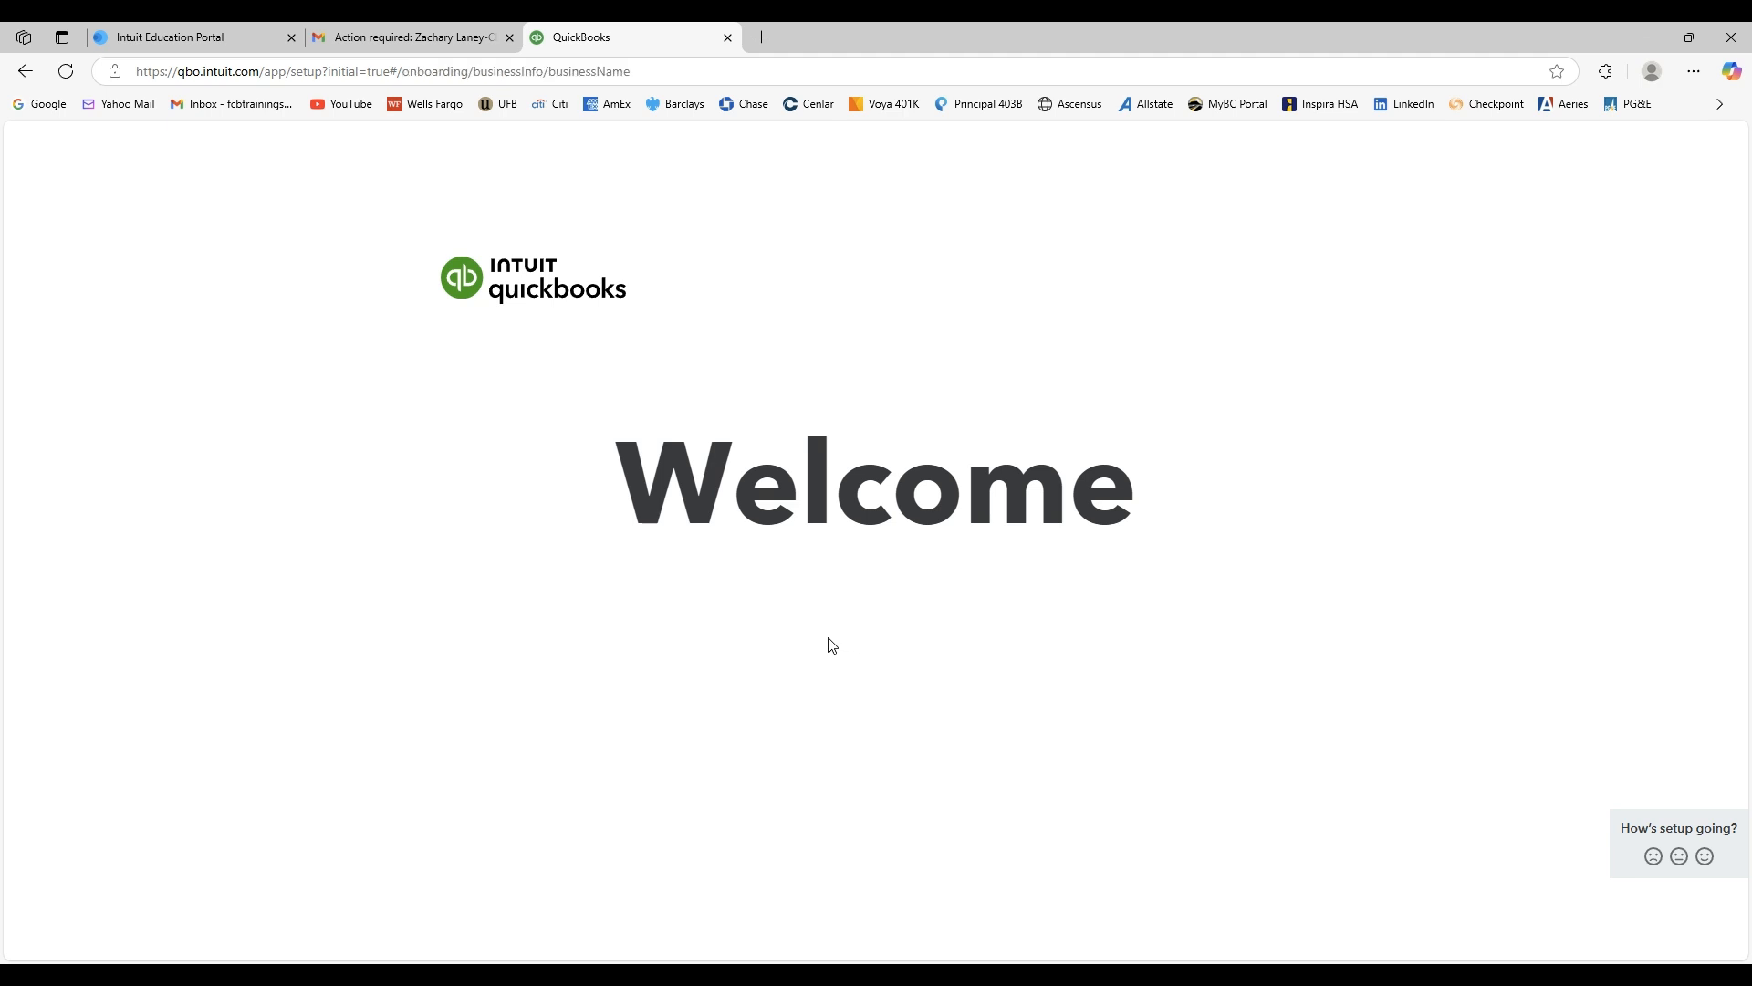
click(512, 624)
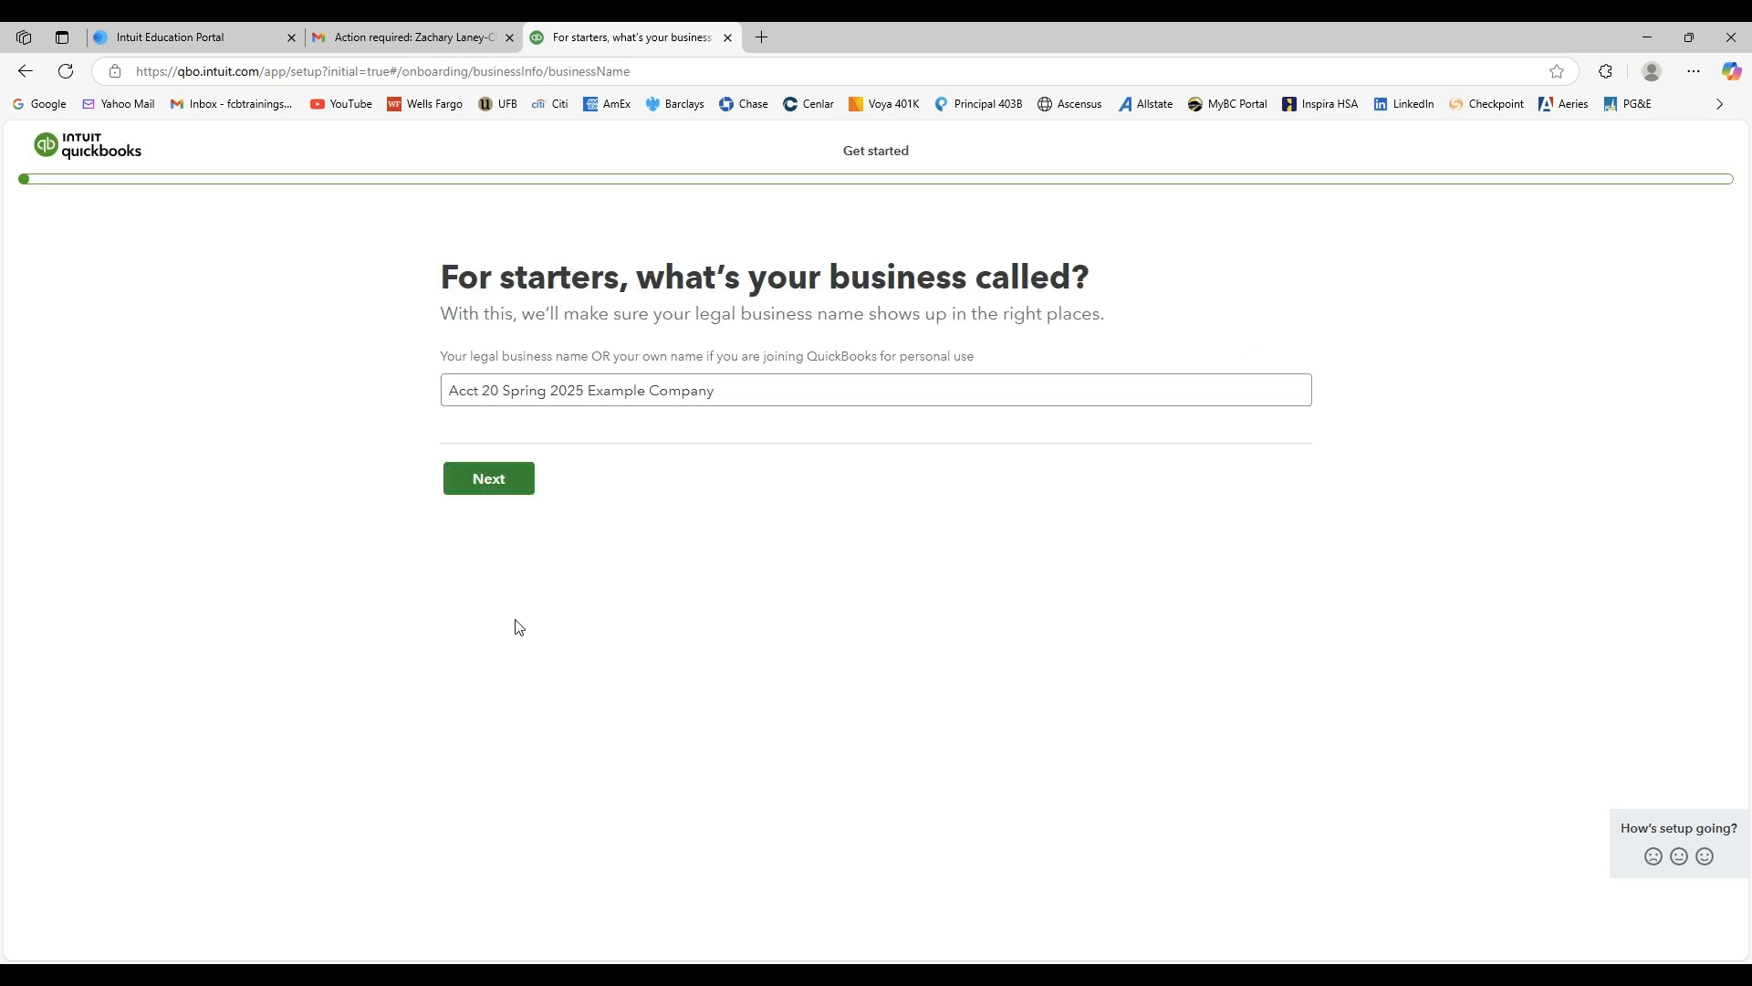
click(516, 388)
drag(457, 387, 713, 394)
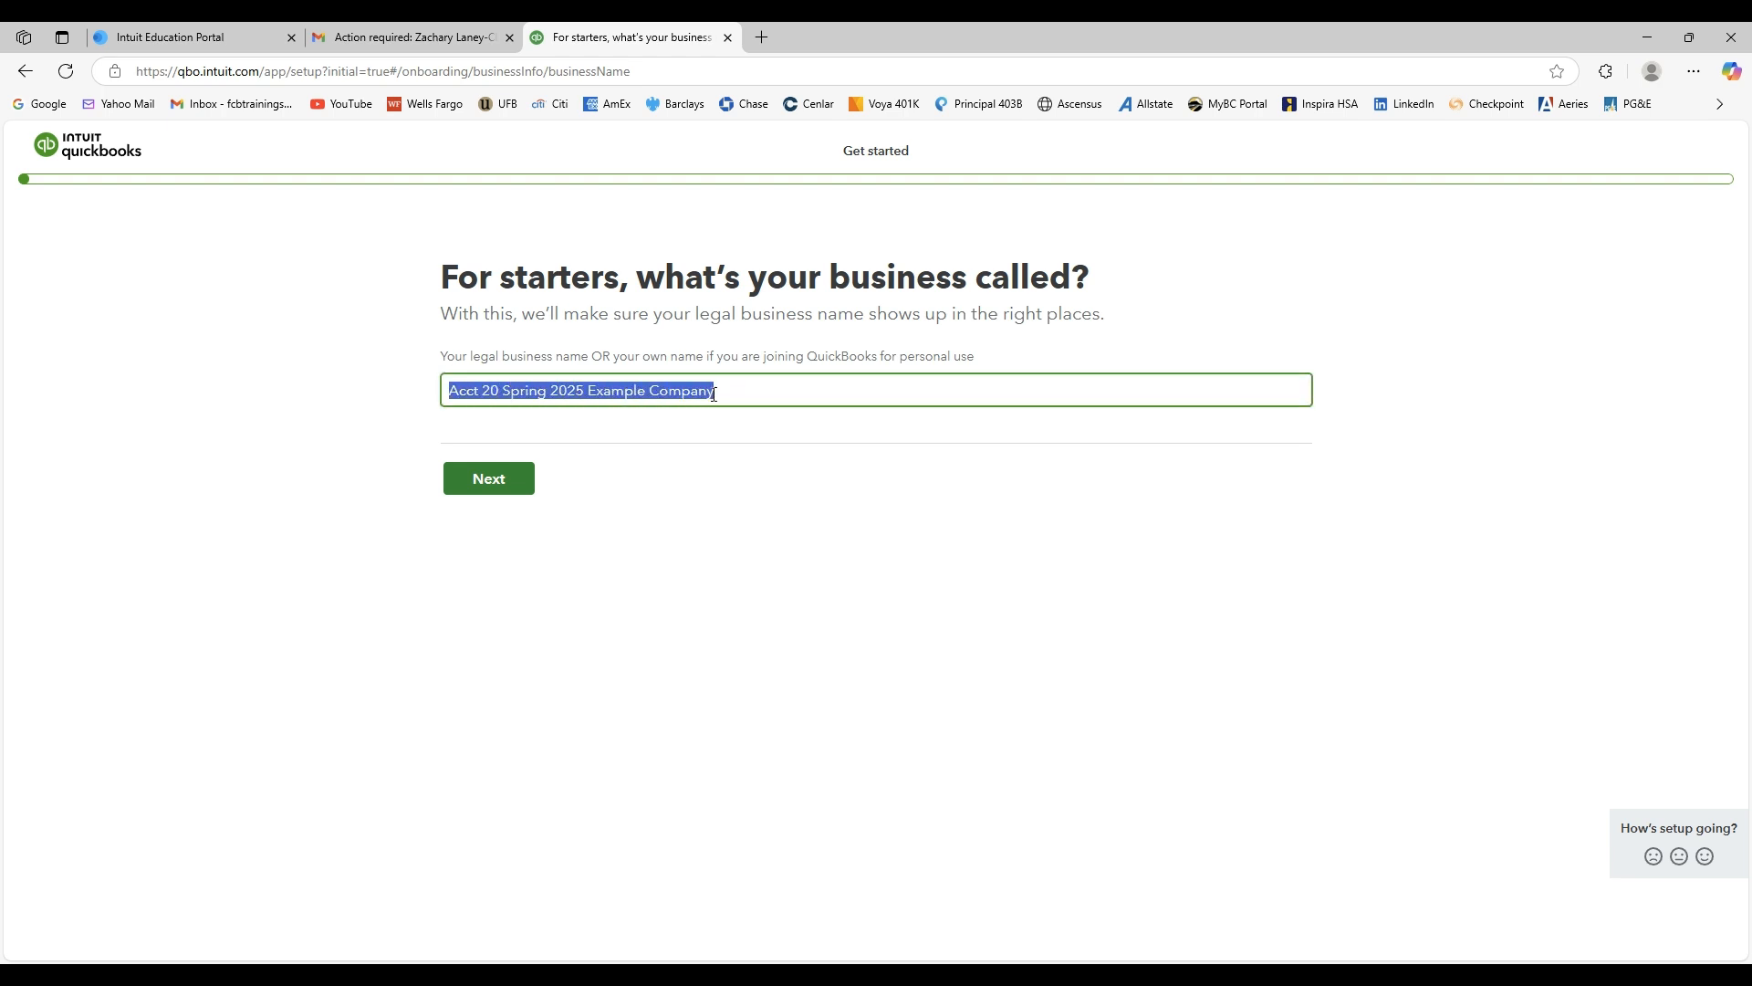
click(713, 599)
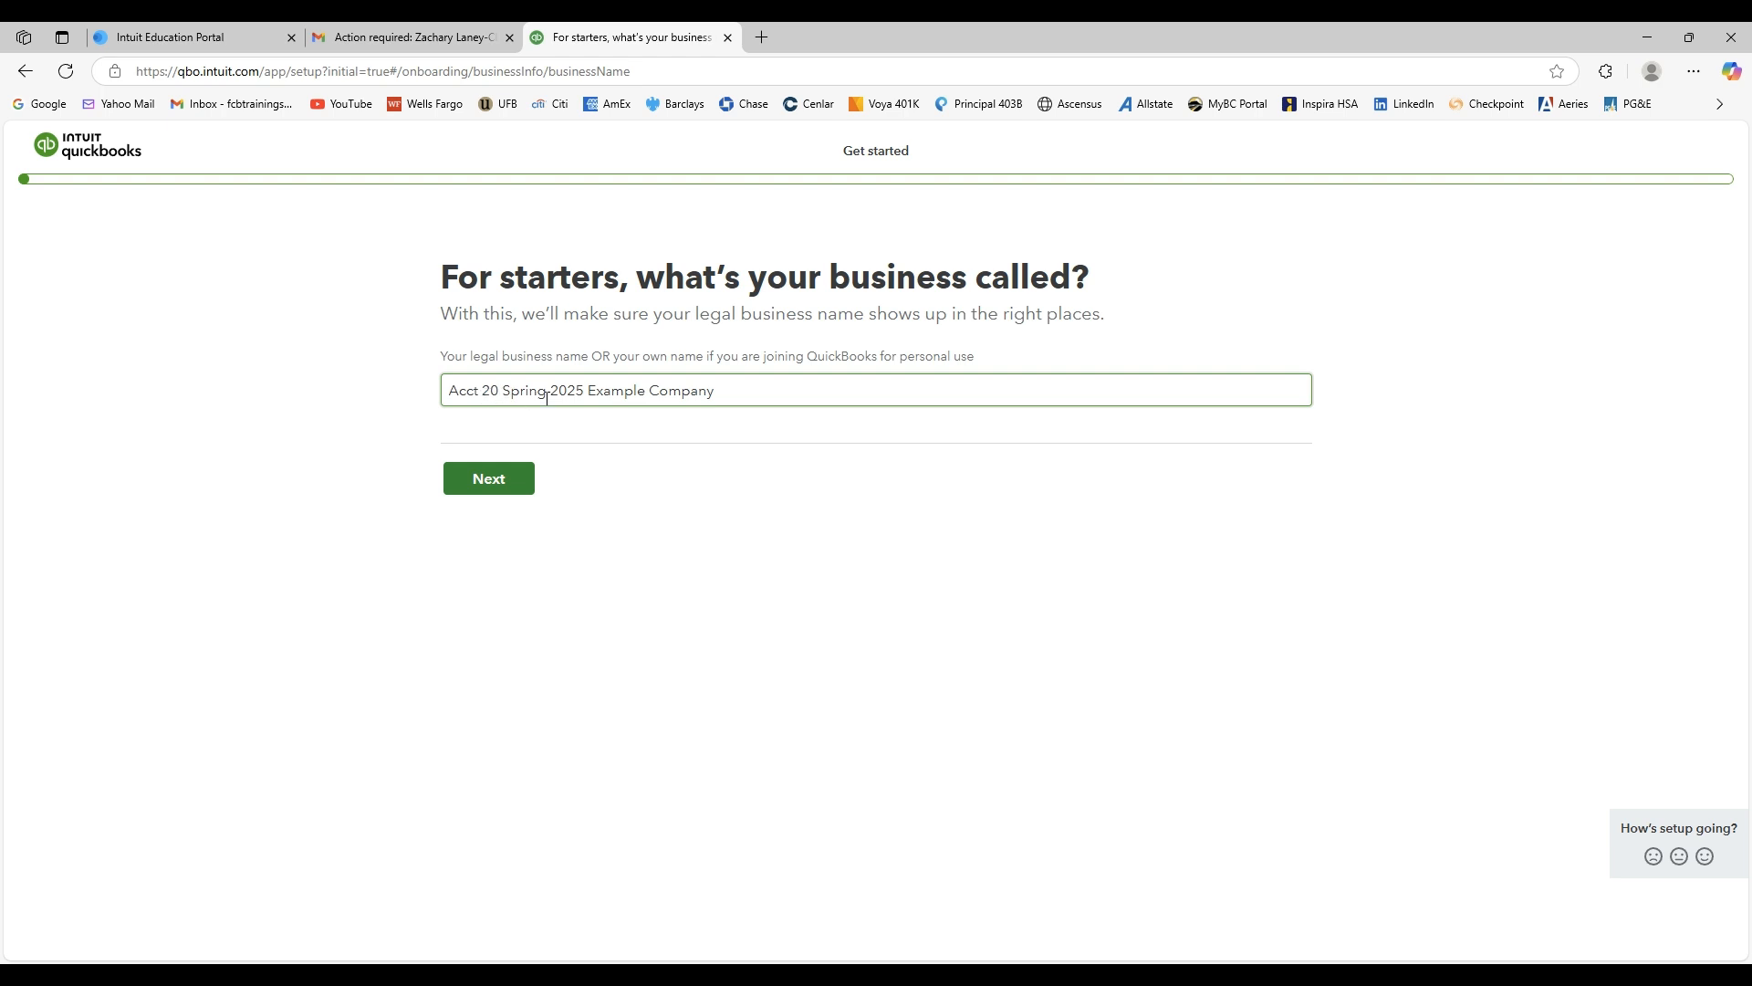
click(727, 392)
click(699, 602)
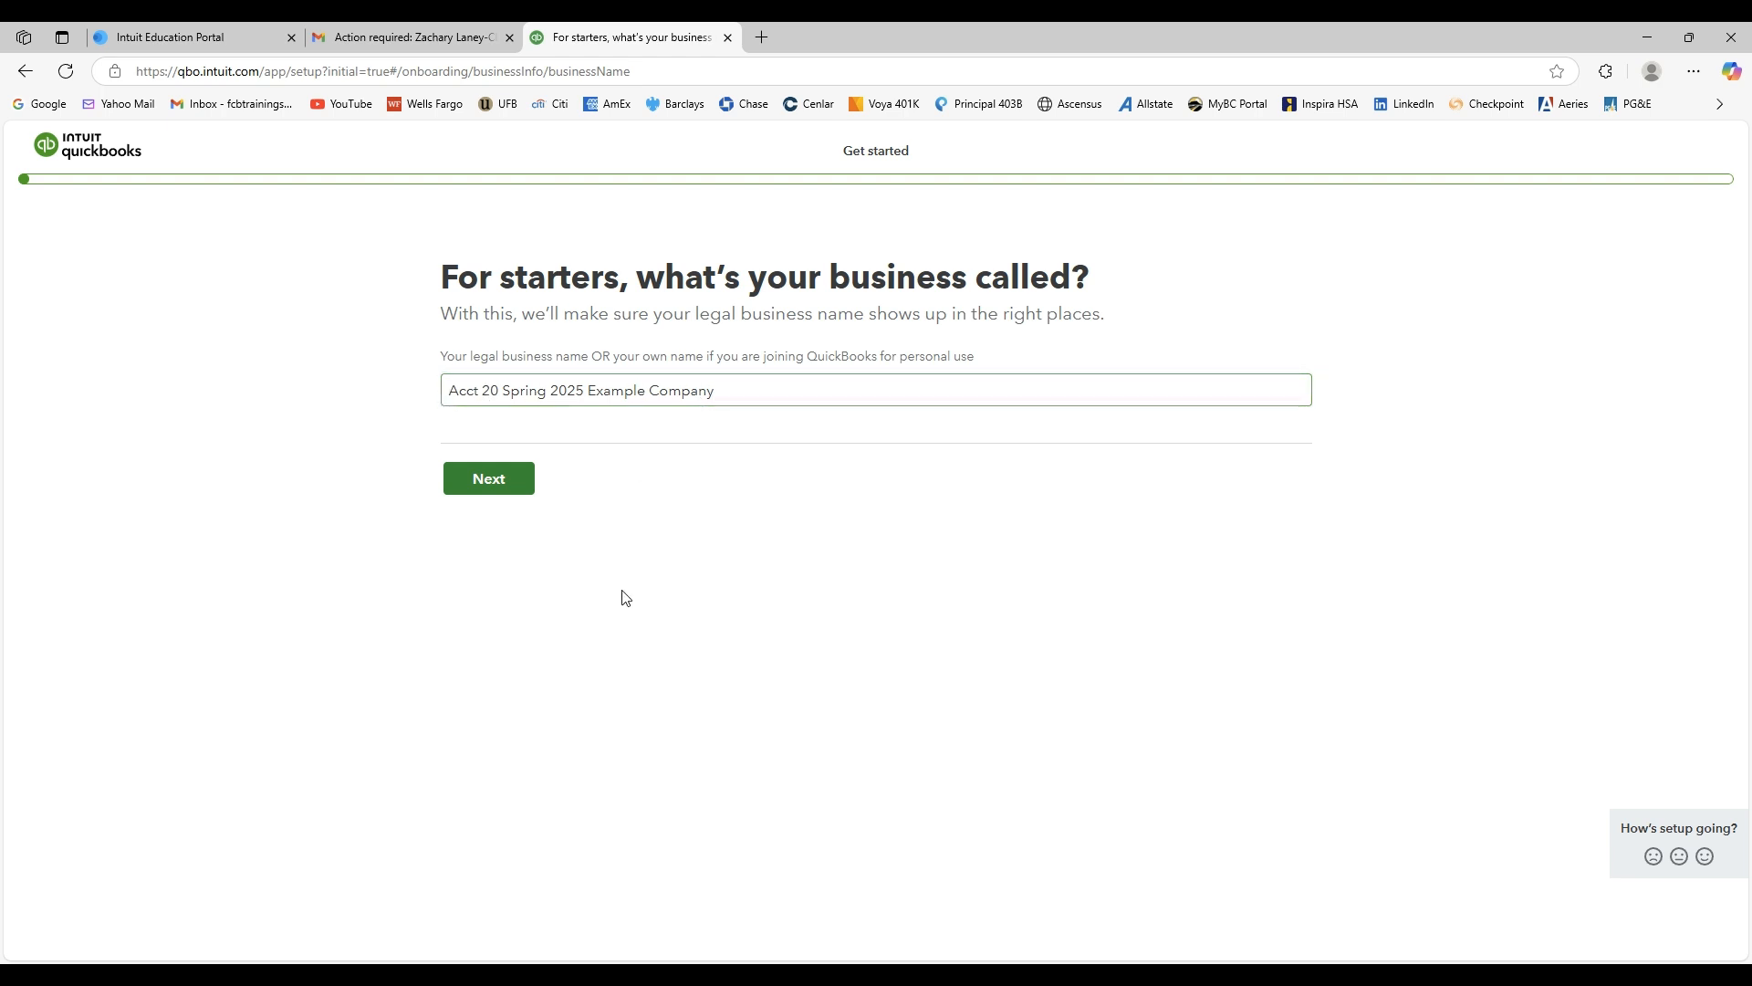
click(522, 489)
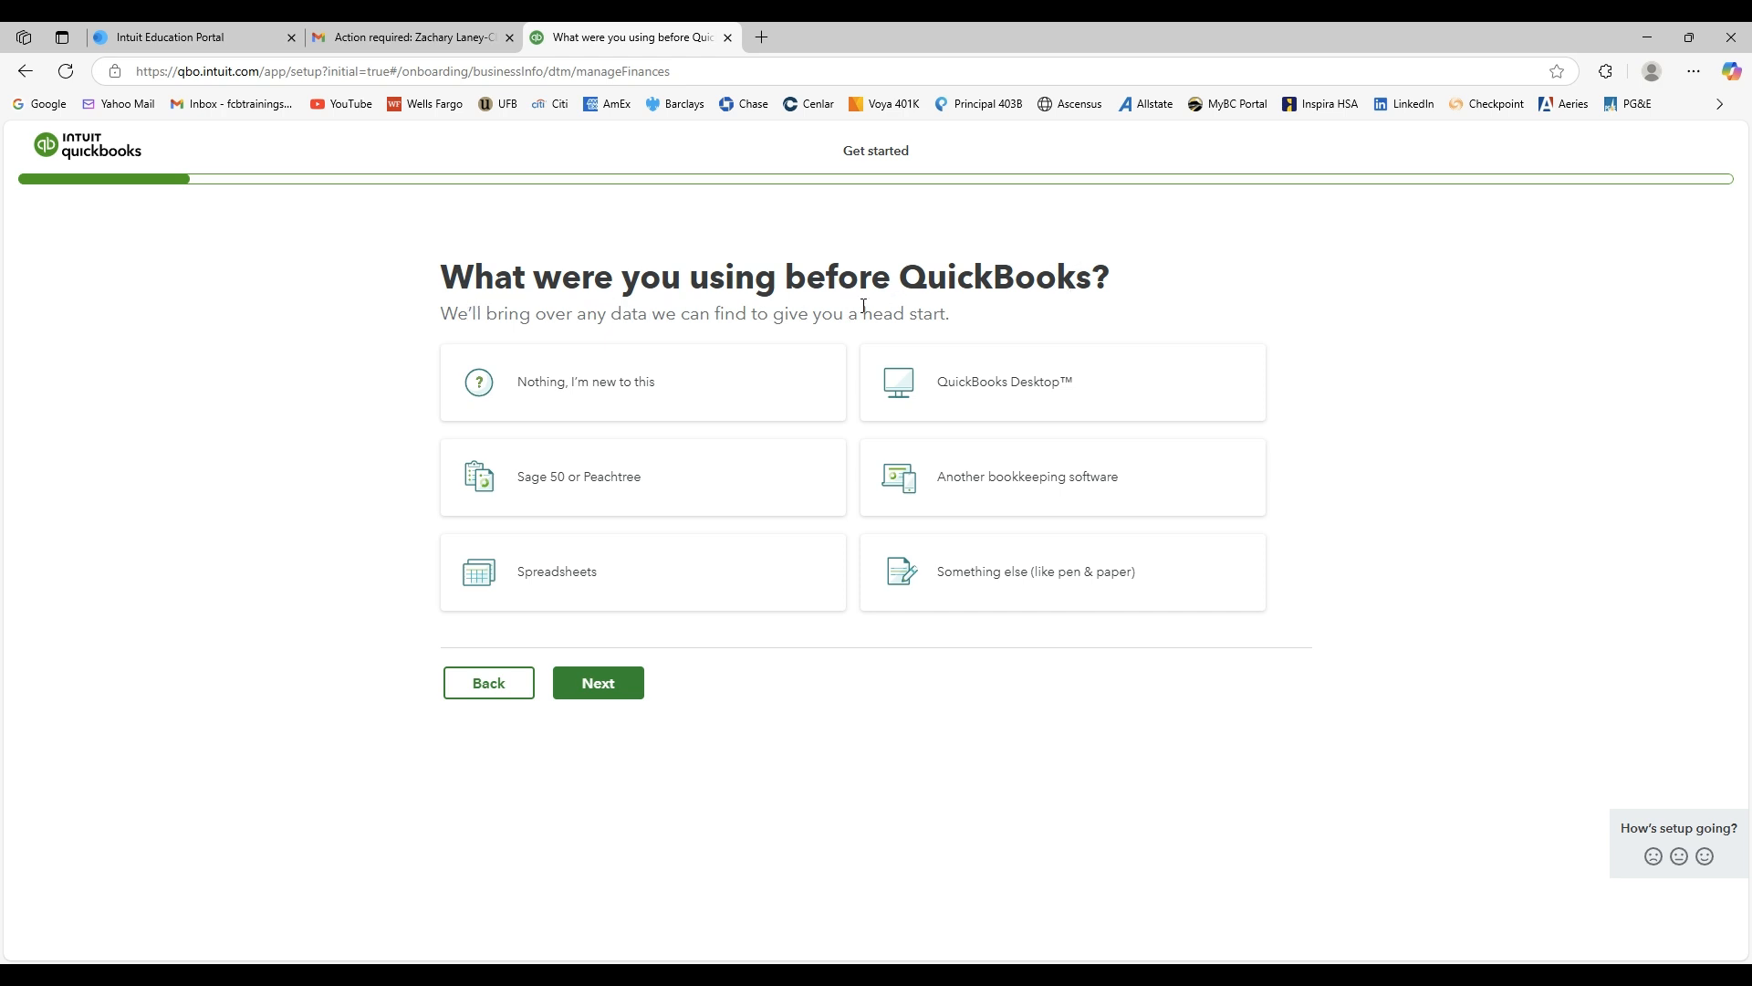
Answer that nothing was used before QuickBooks and continue.
click(602, 390)
click(602, 390)
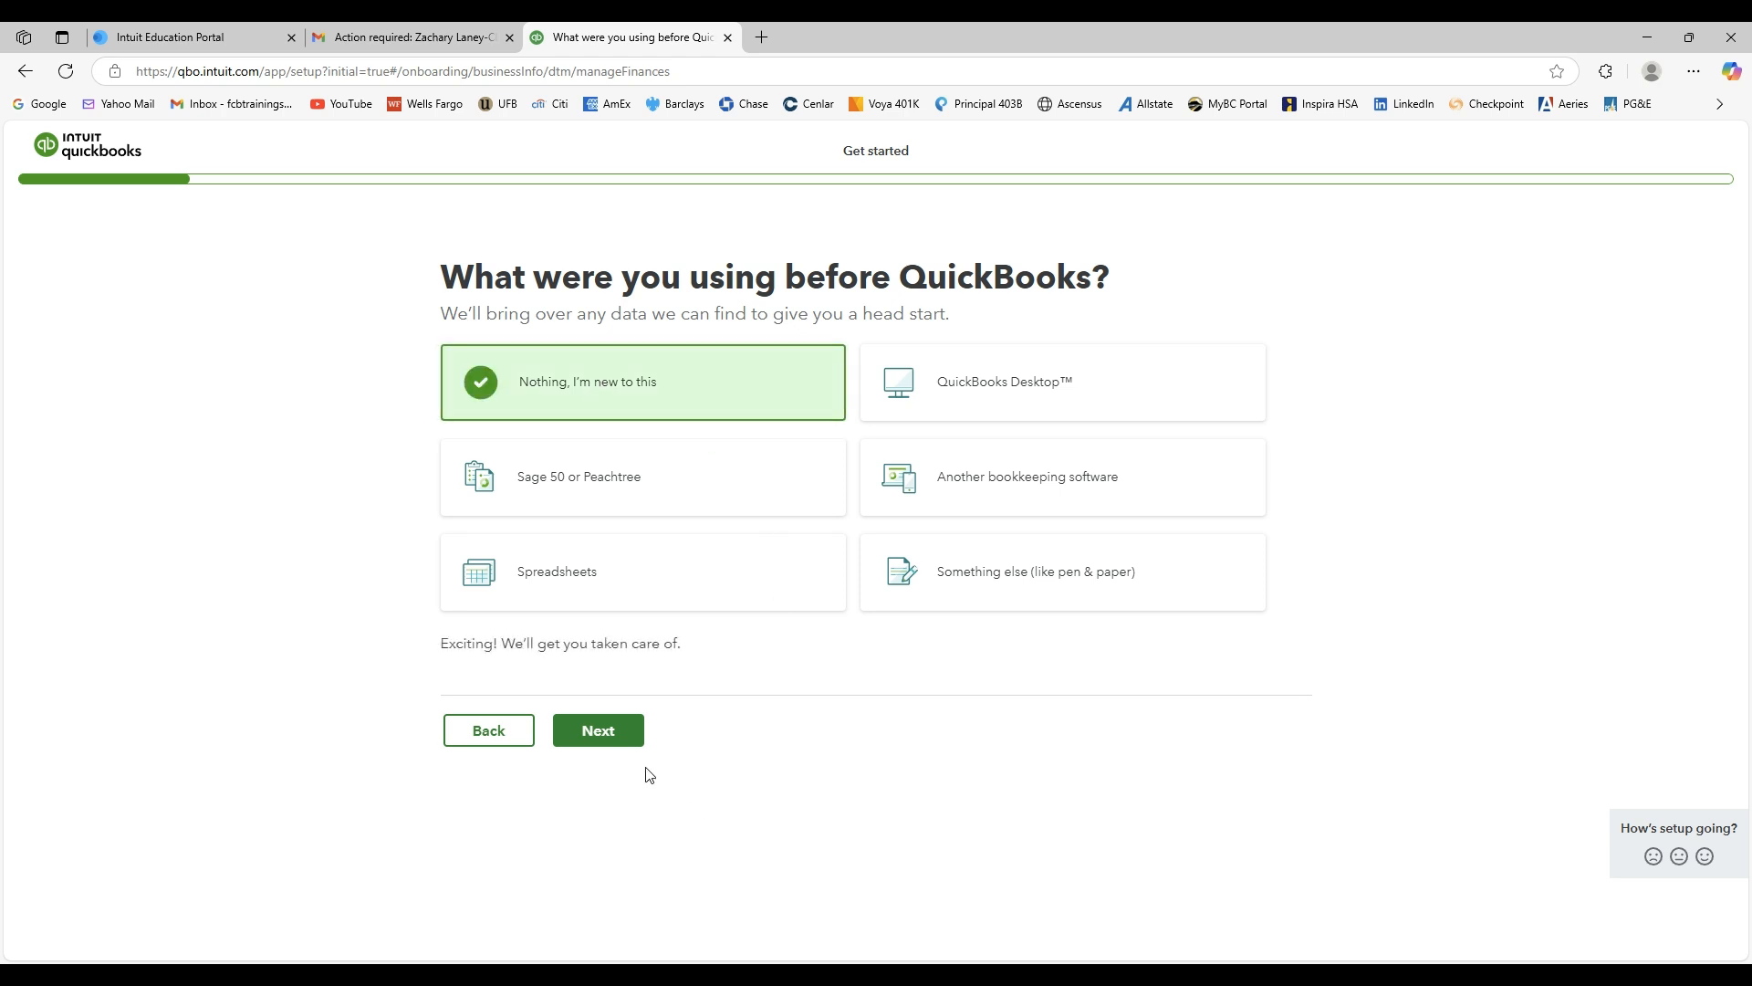
click(634, 744)
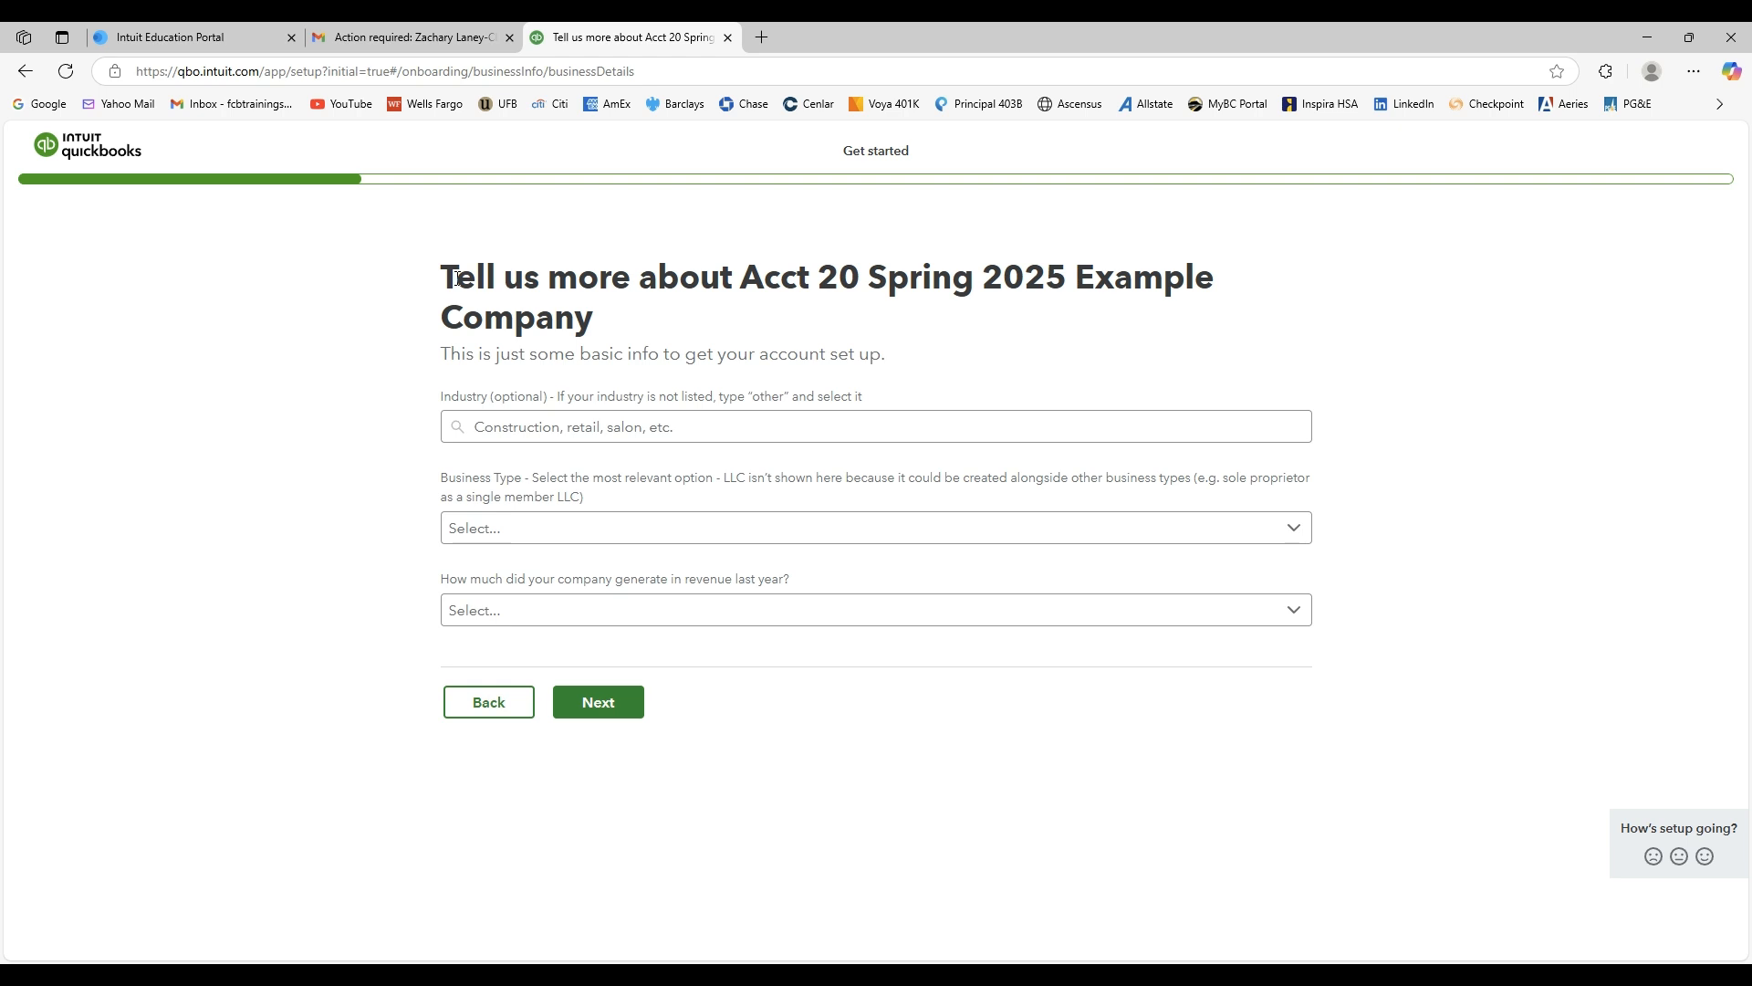
Set the business type to Sole proprietor and continue to the next setup page.
click(689, 525)
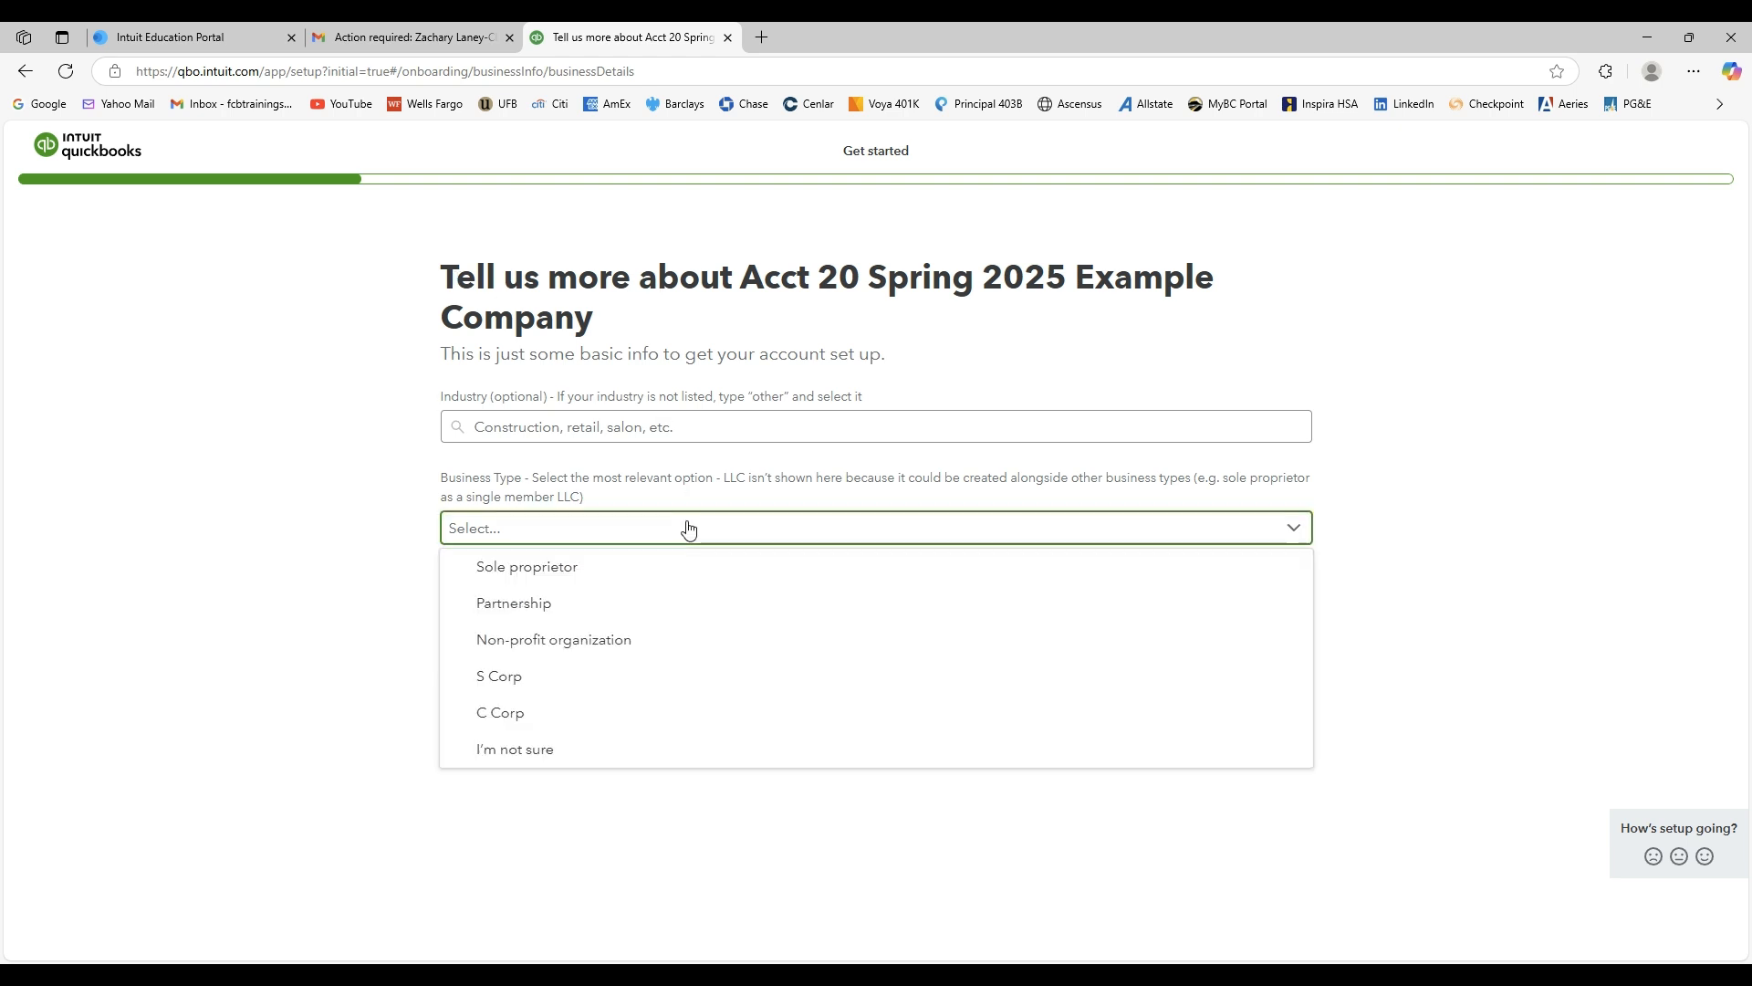
click(574, 567)
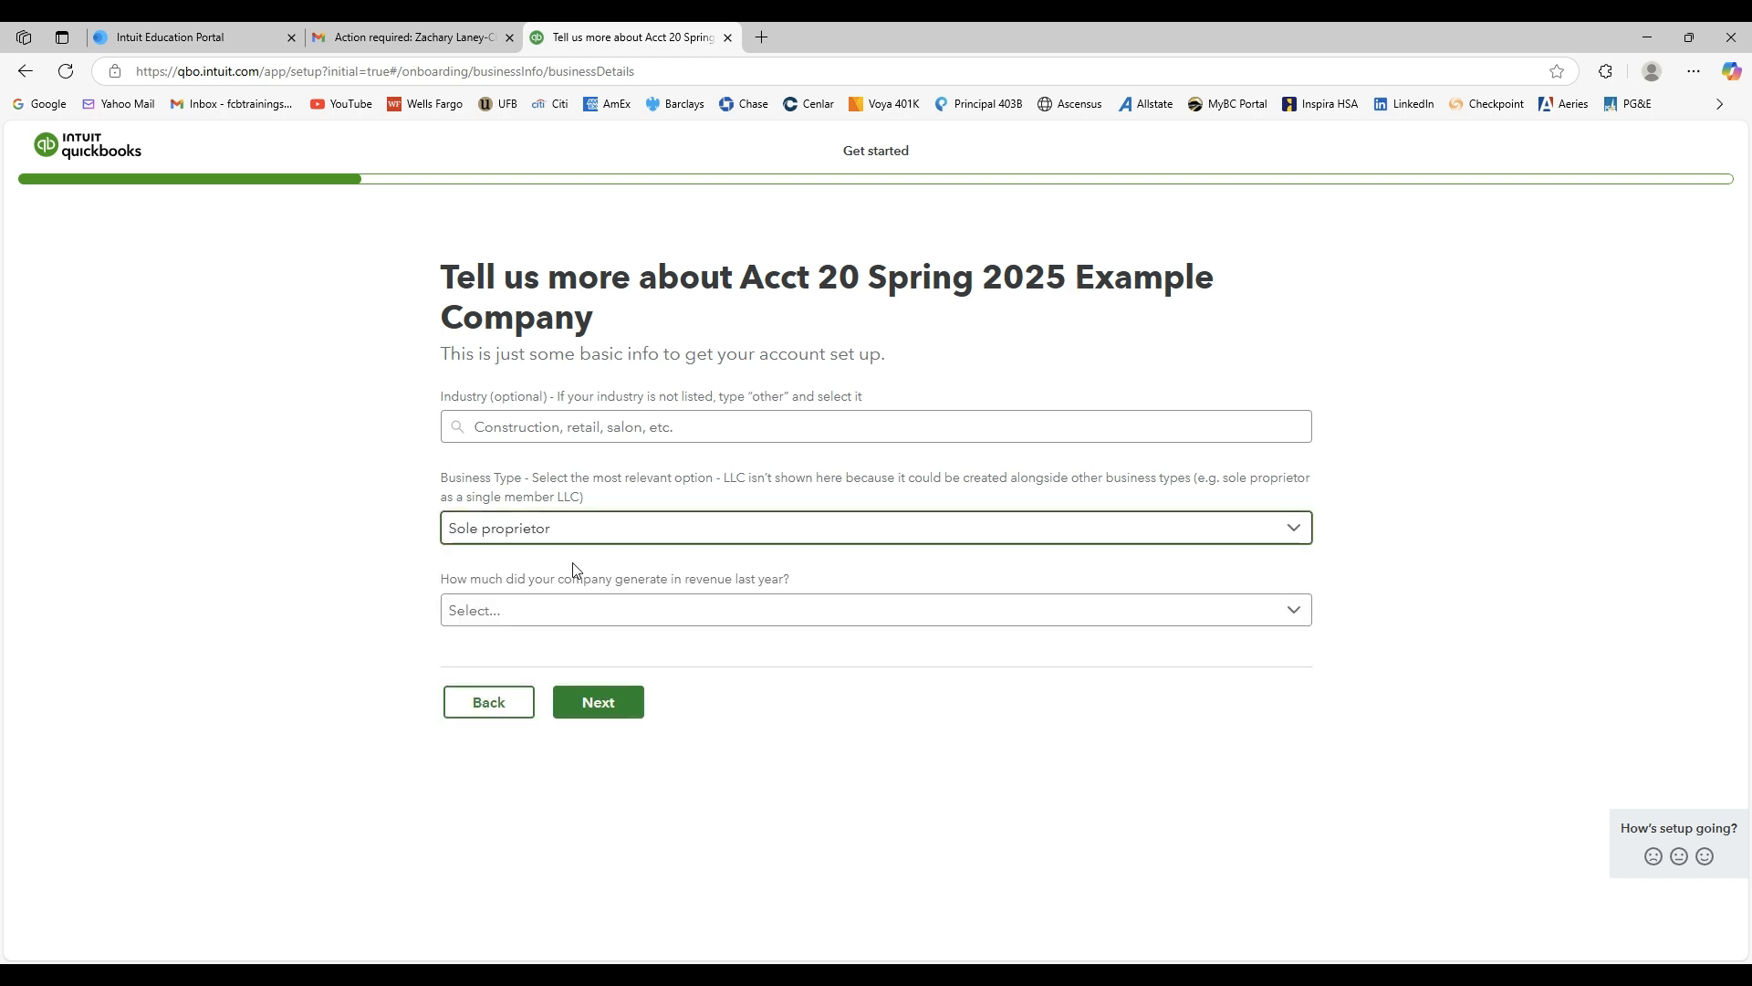
click(667, 613)
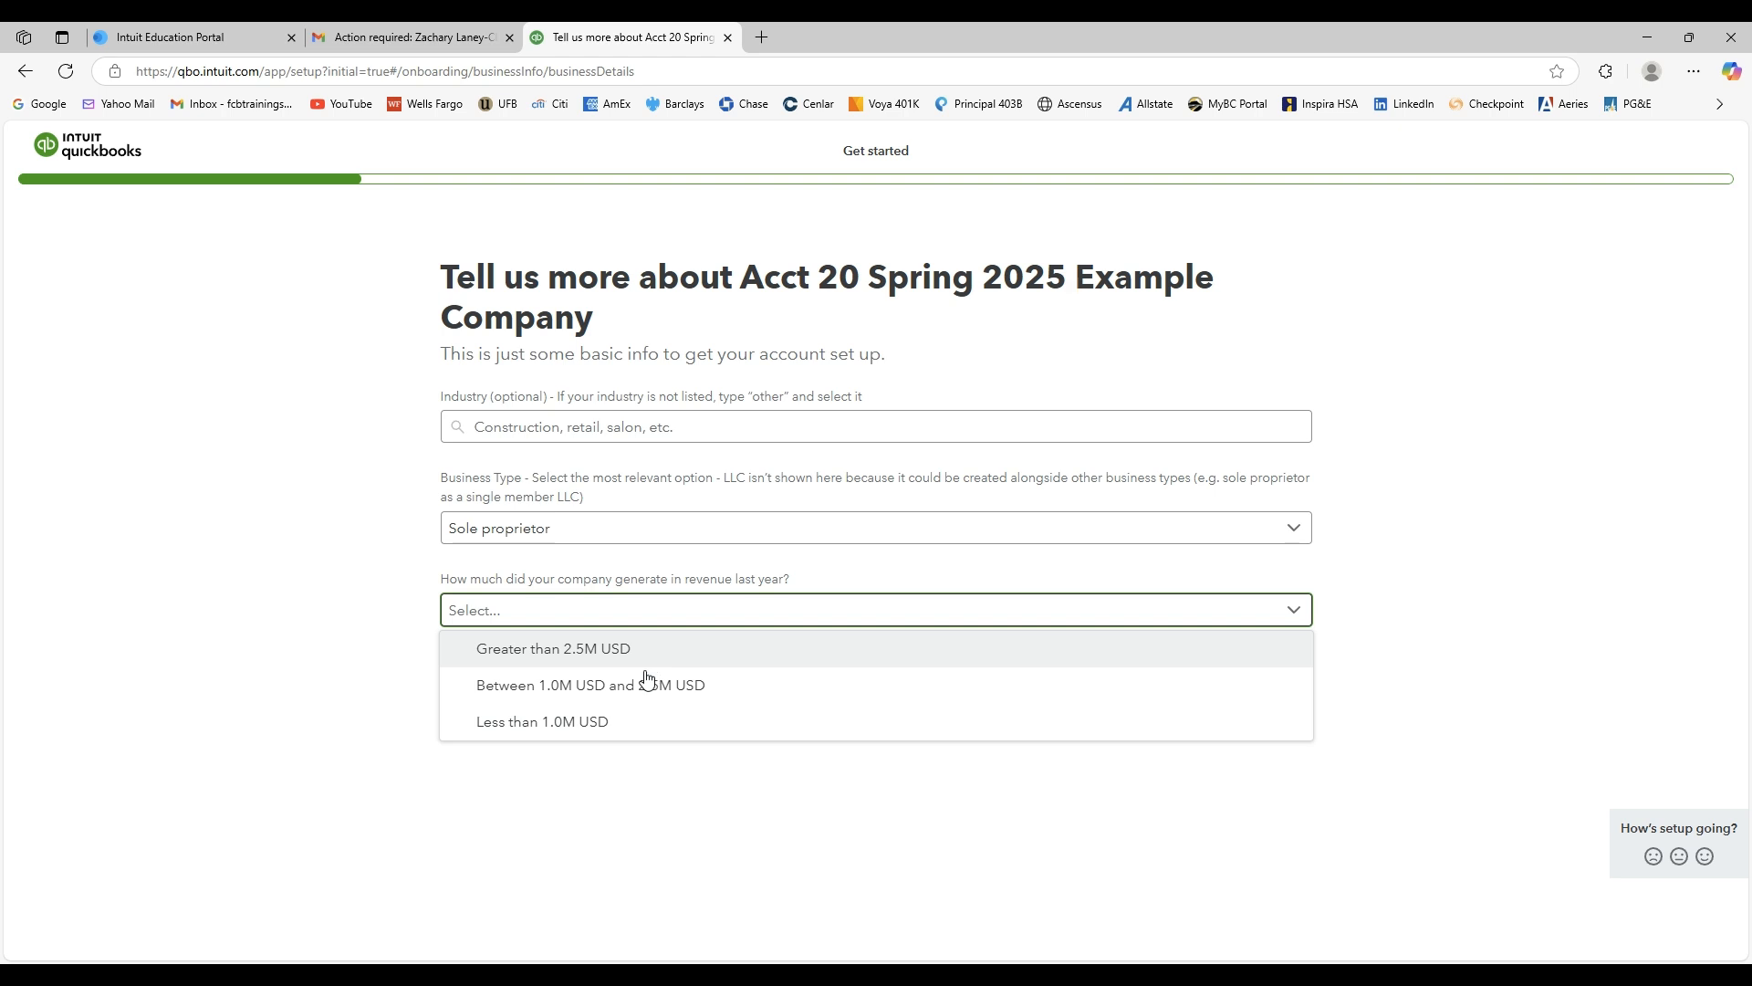
click(642, 785)
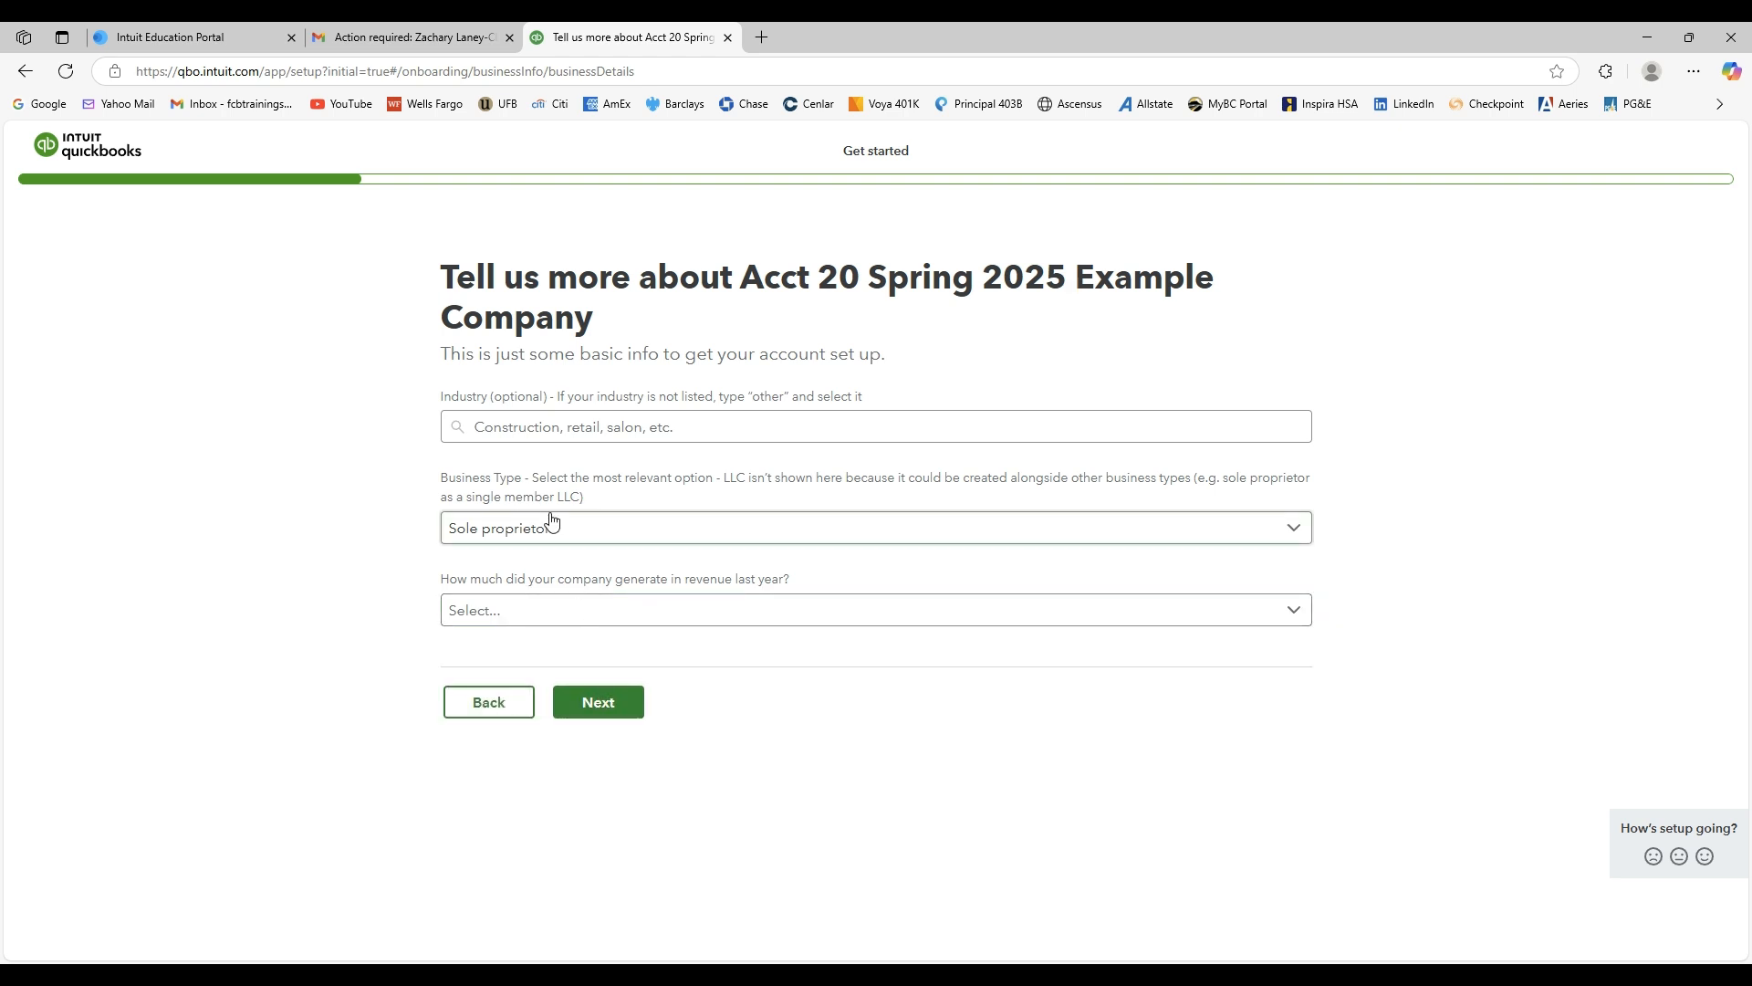
click(588, 705)
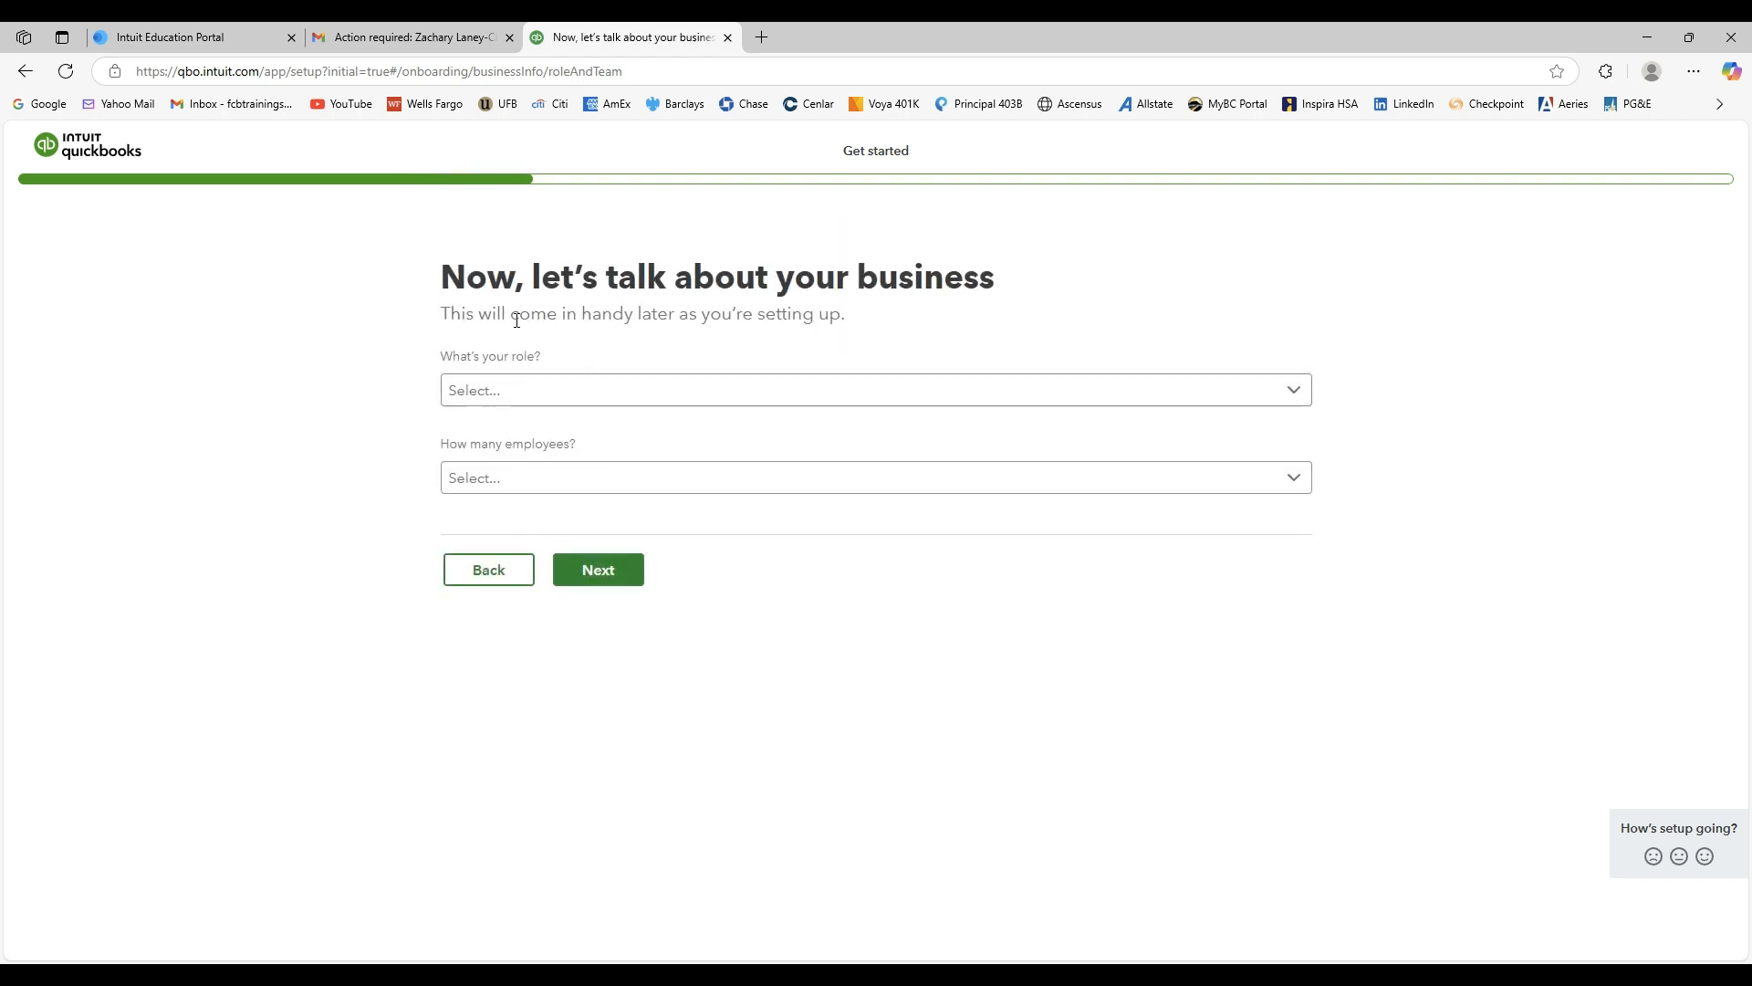
Set the role to Owner or partner and employees to Just the owner(s), then continue.
click(504, 400)
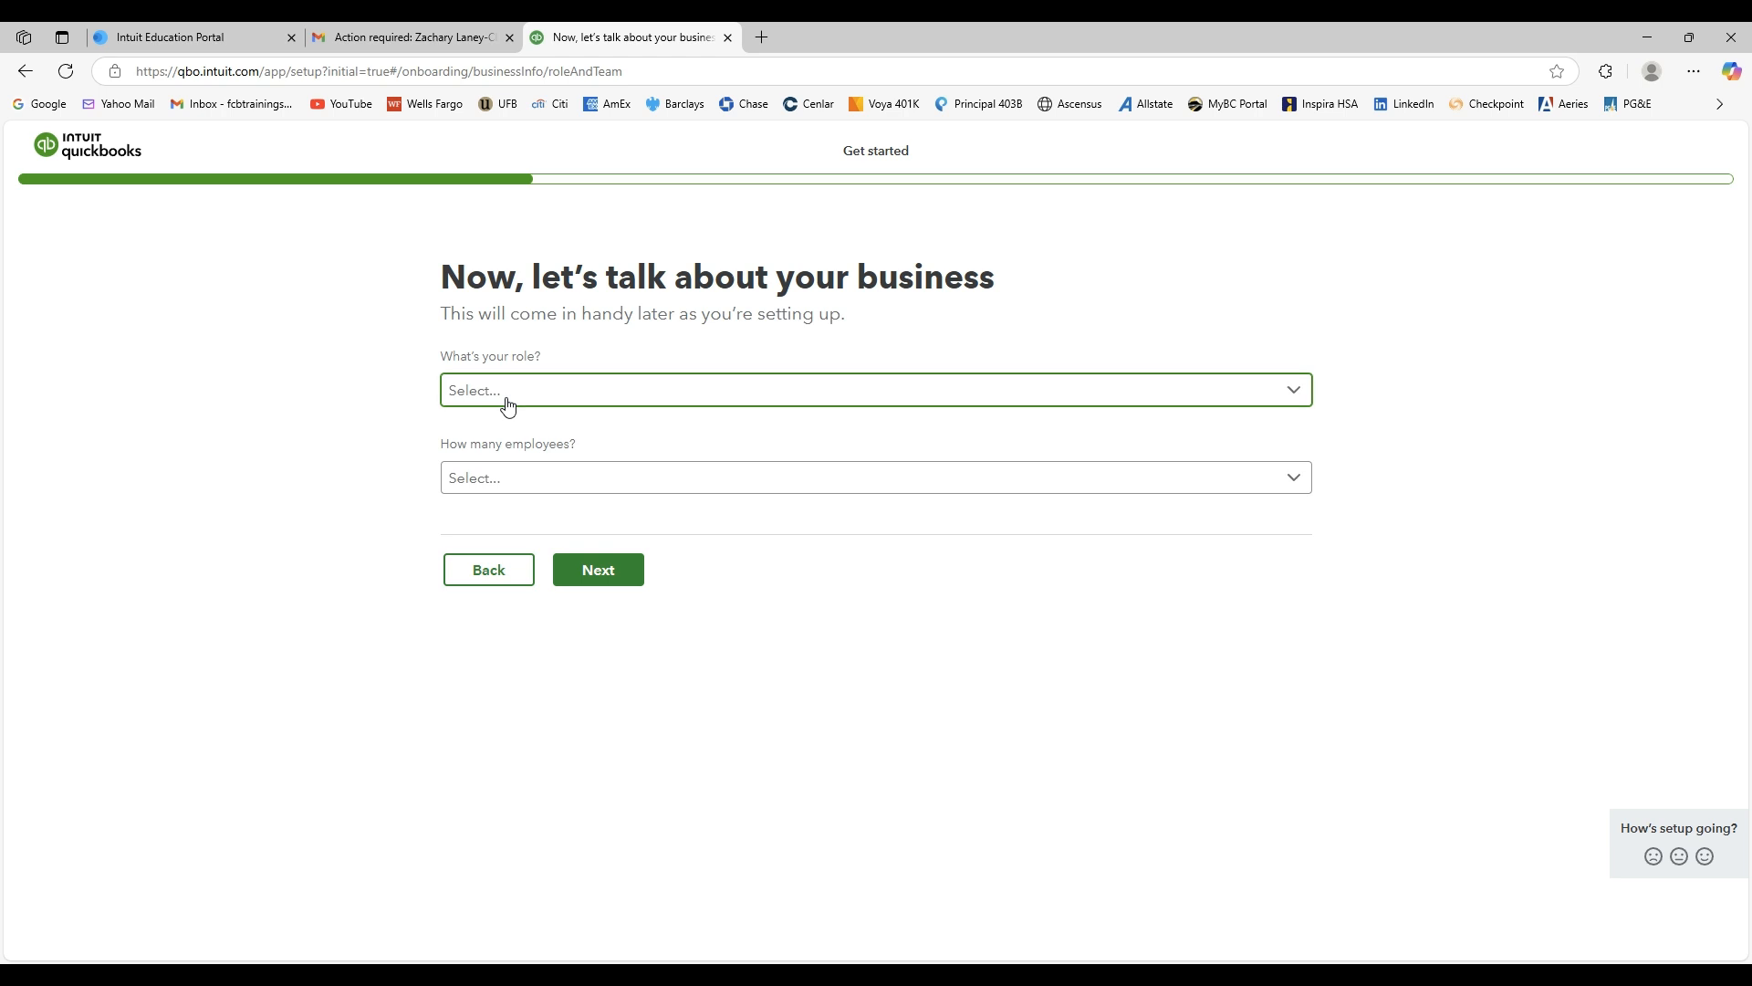
click(509, 427)
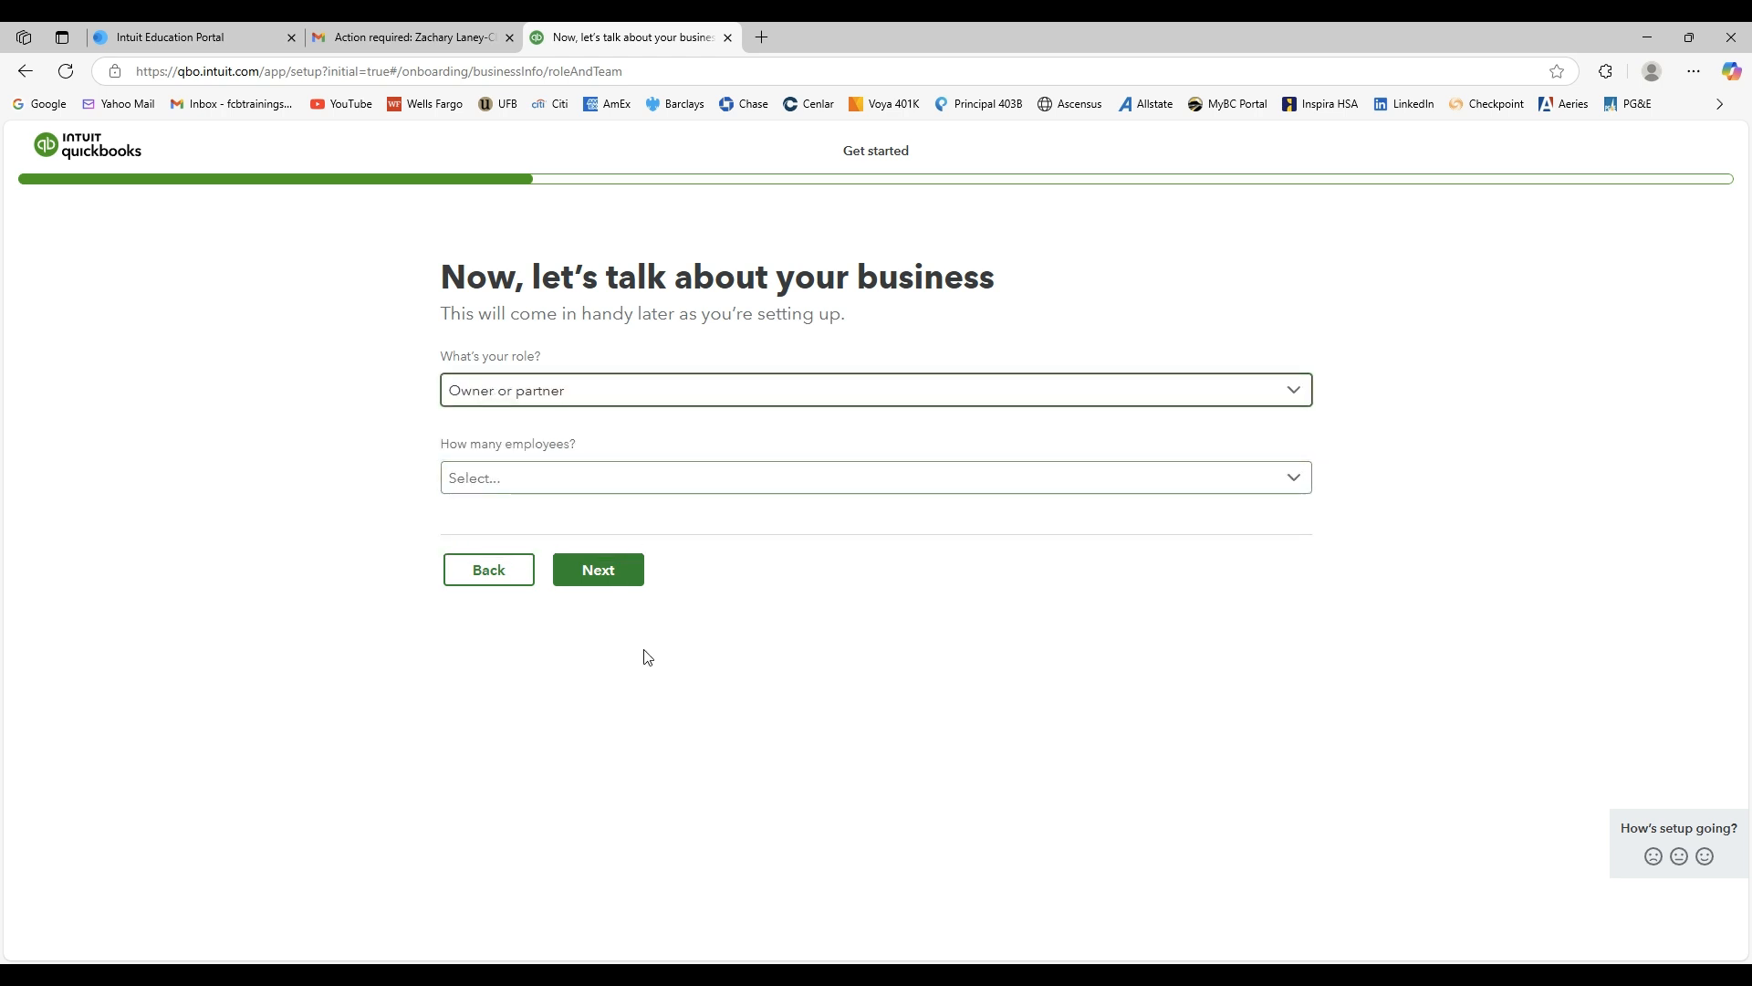
click(603, 481)
click(583, 512)
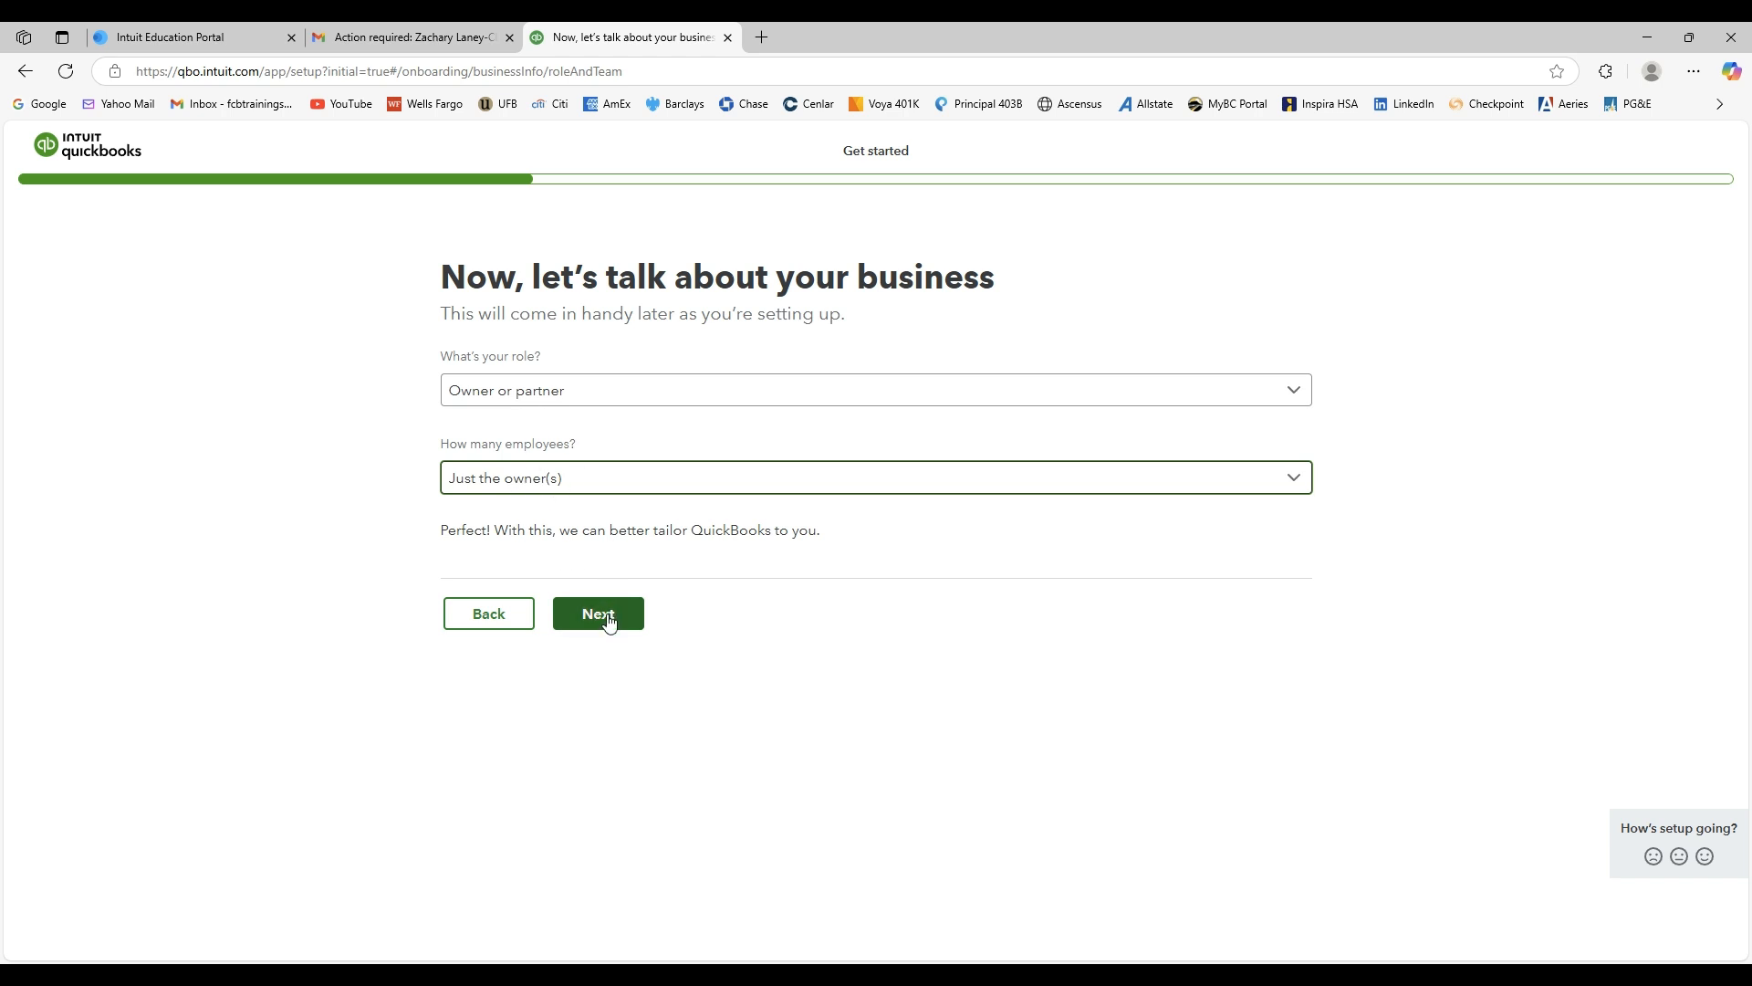
click(607, 628)
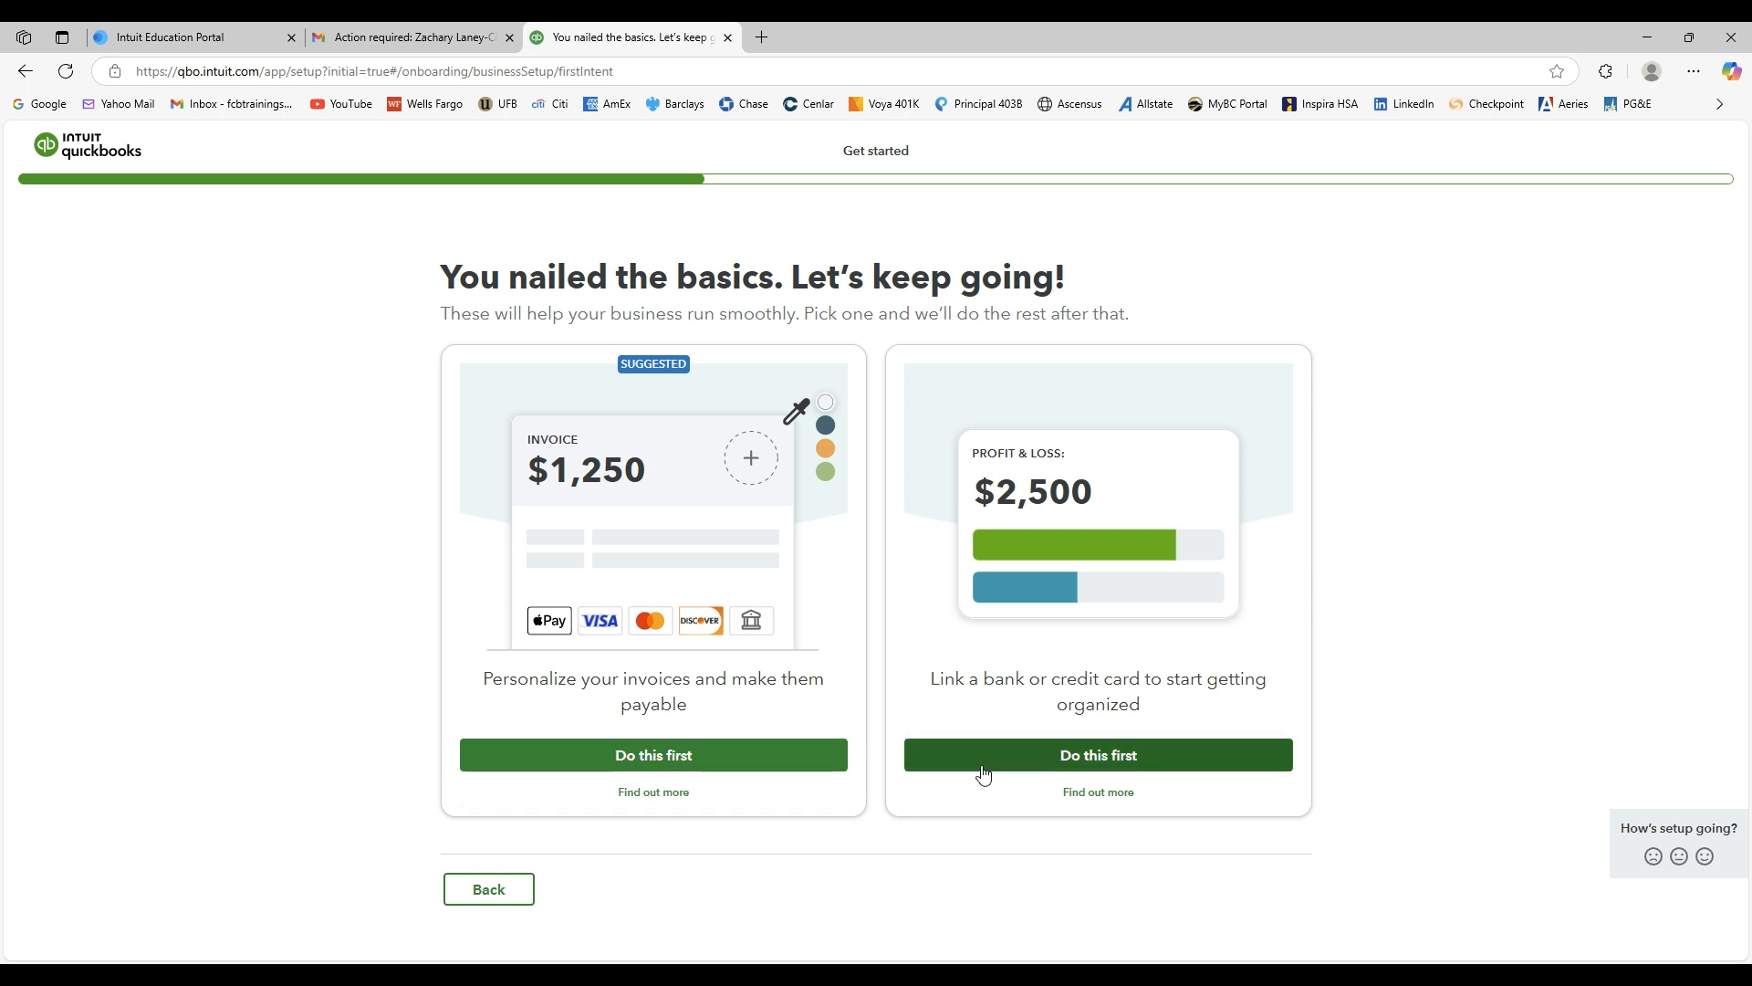
Choose to personalize invoices first, then skip the payments and bank-linking setups.
click(686, 760)
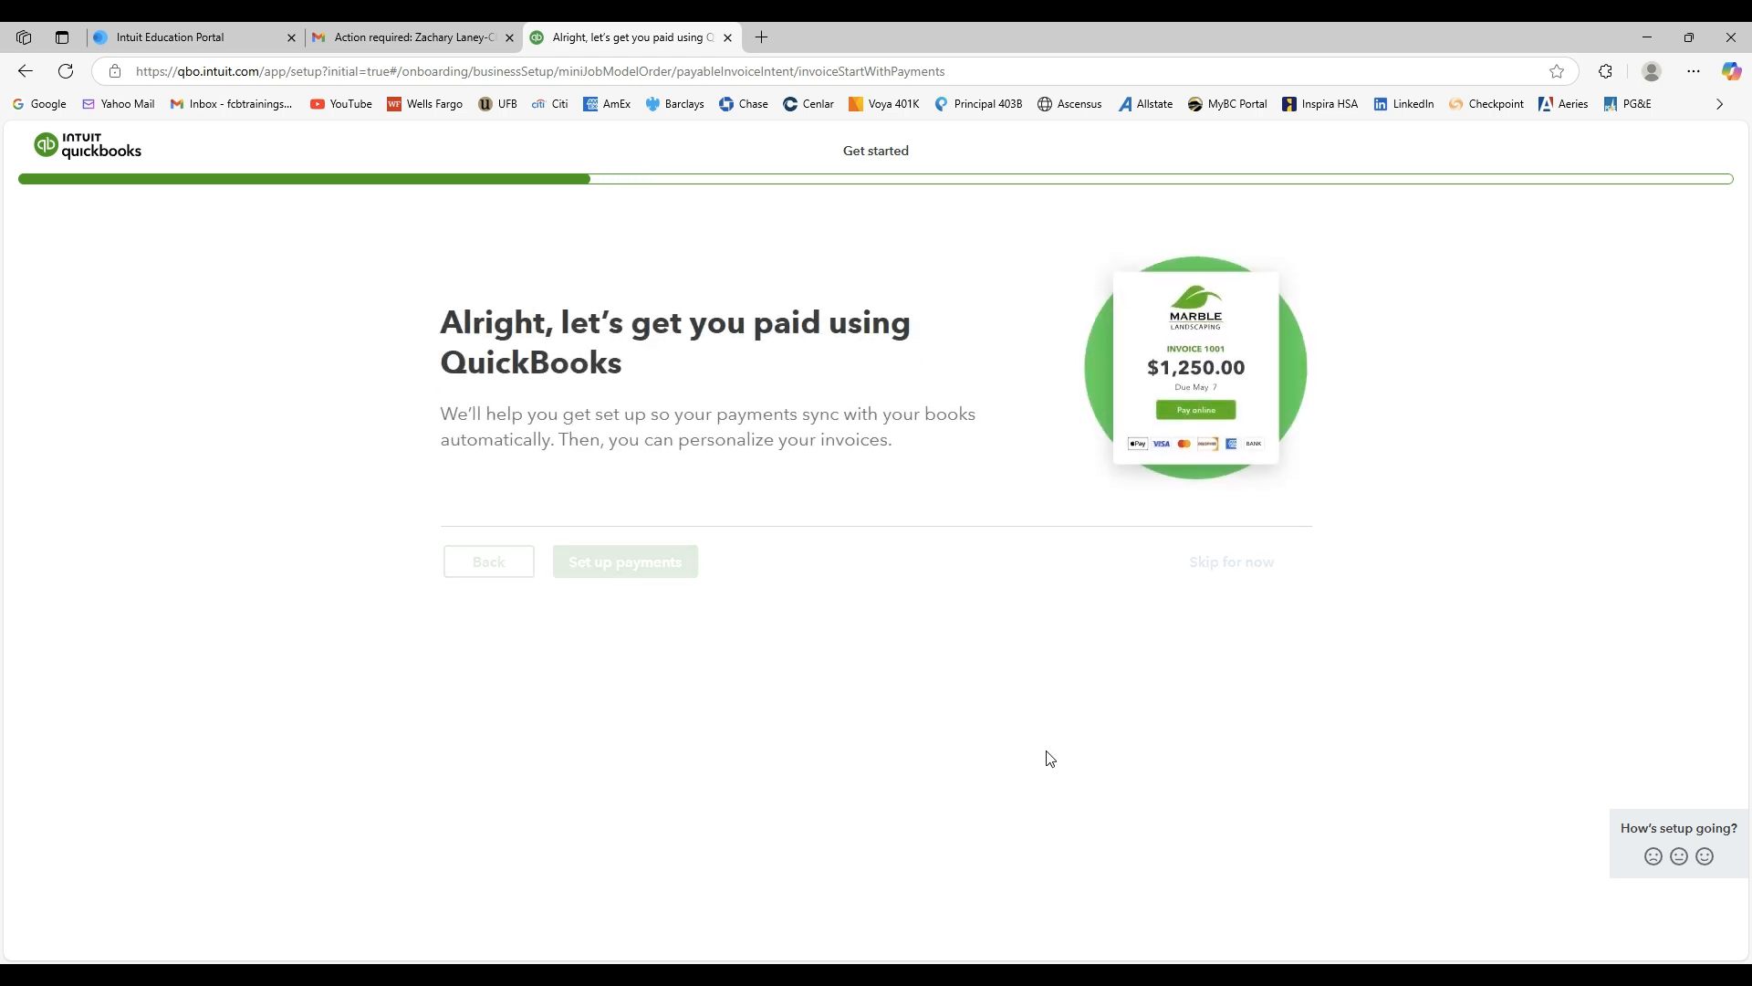
click(1232, 572)
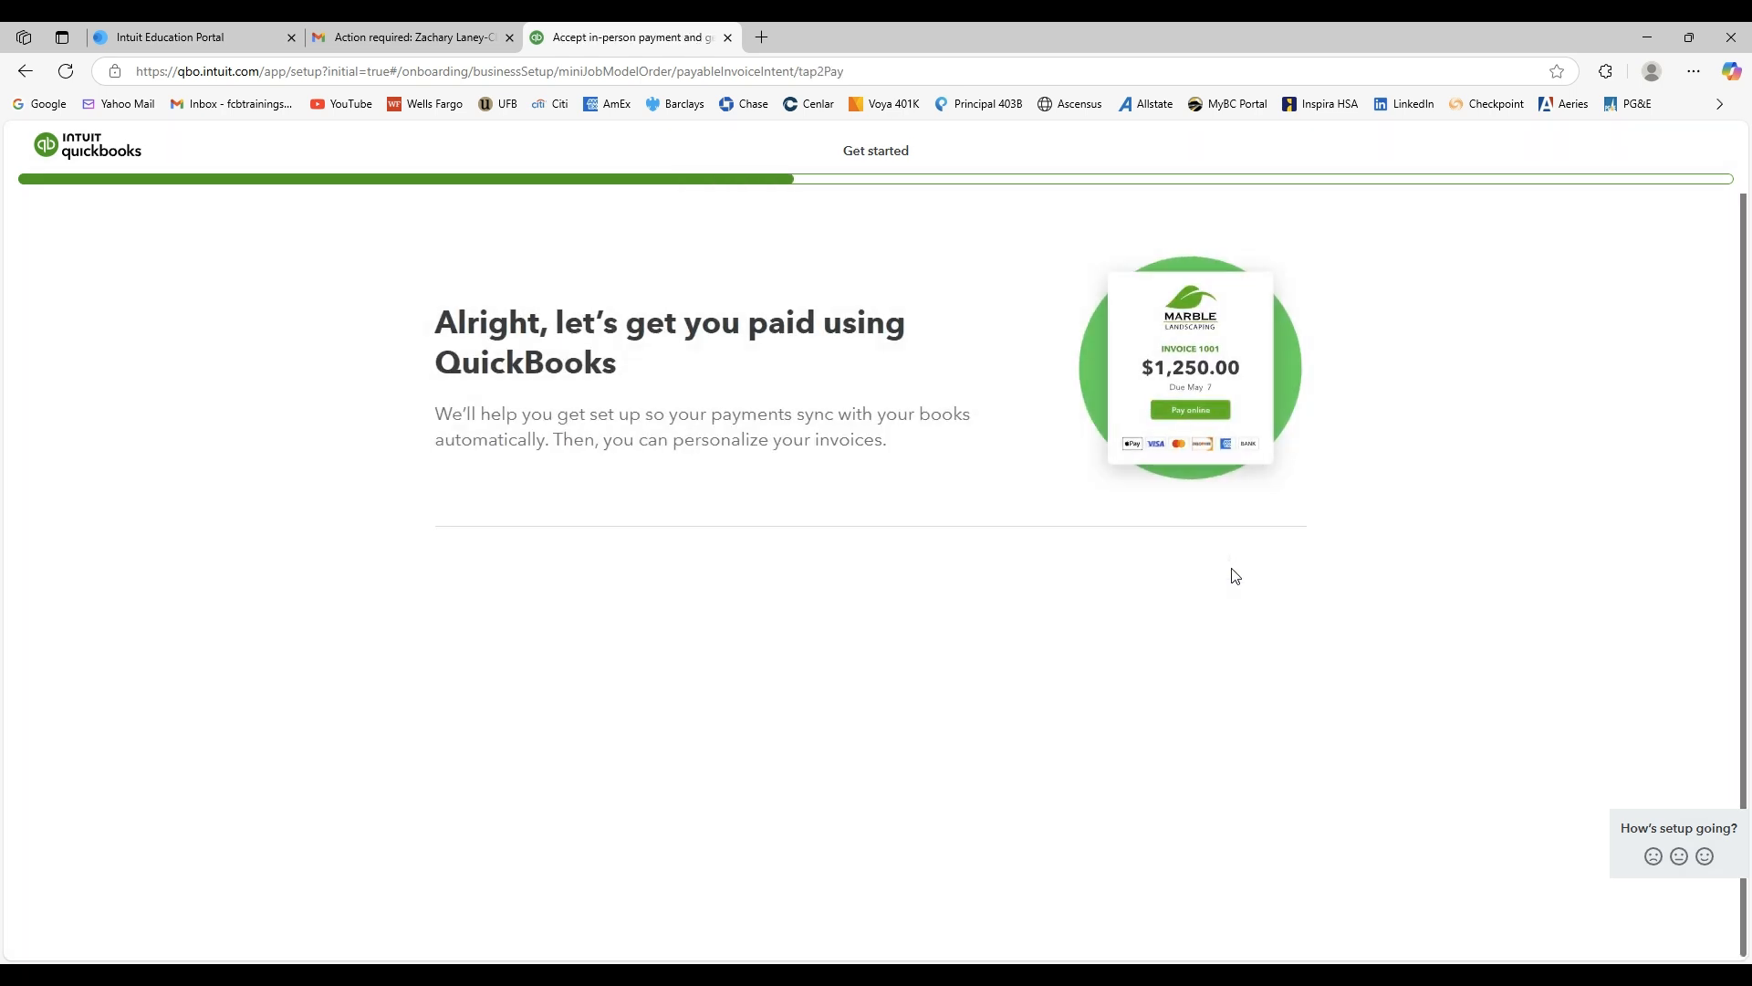
click(1234, 680)
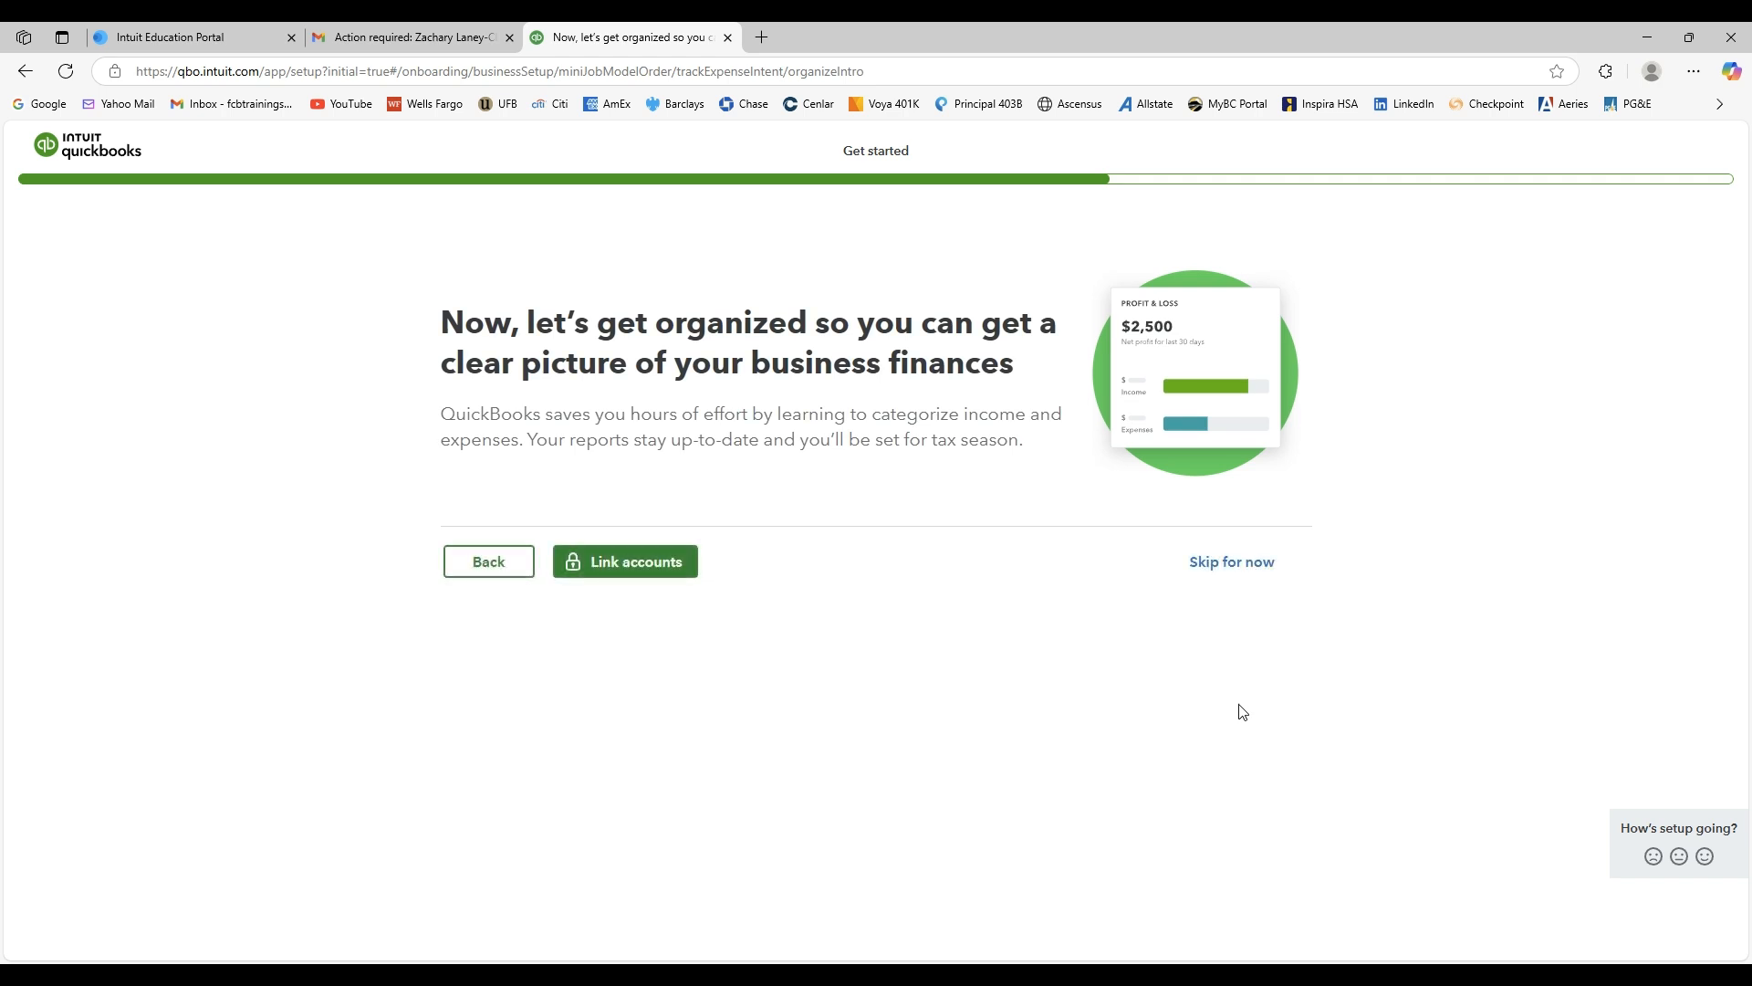
click(1250, 571)
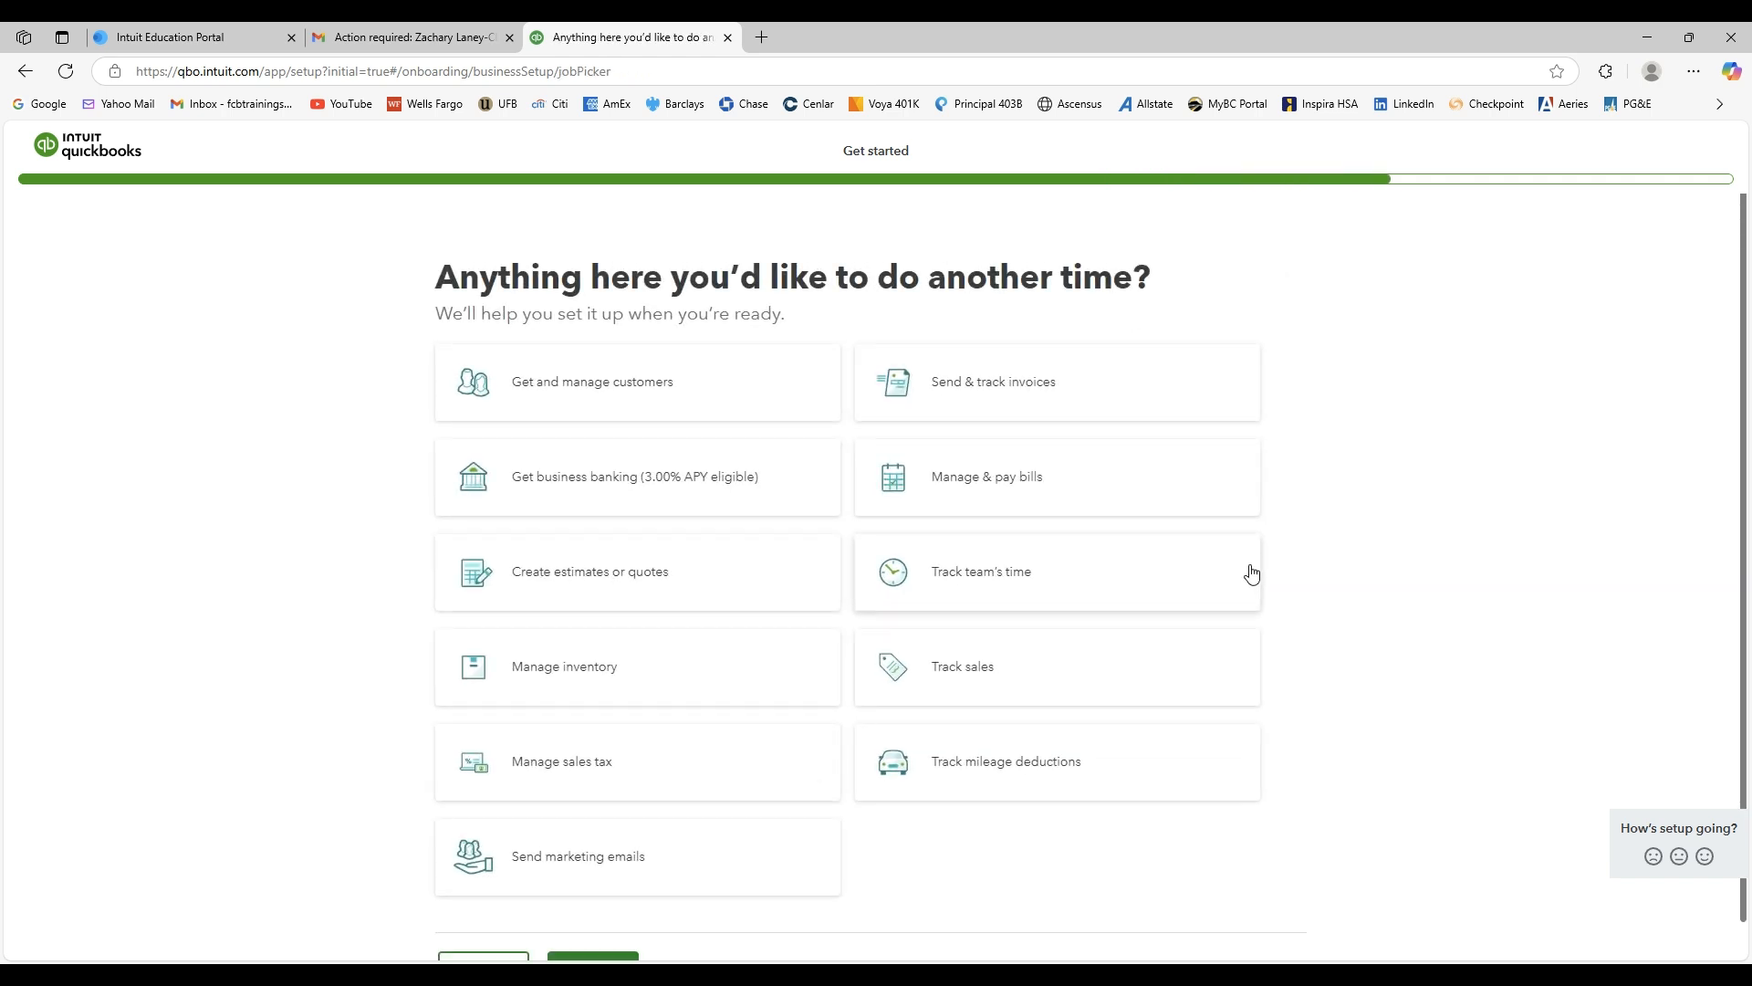
Finish the setup without picking extra features and open the company dashboard.
scroll(1359, 534, down, 1)
click(1226, 929)
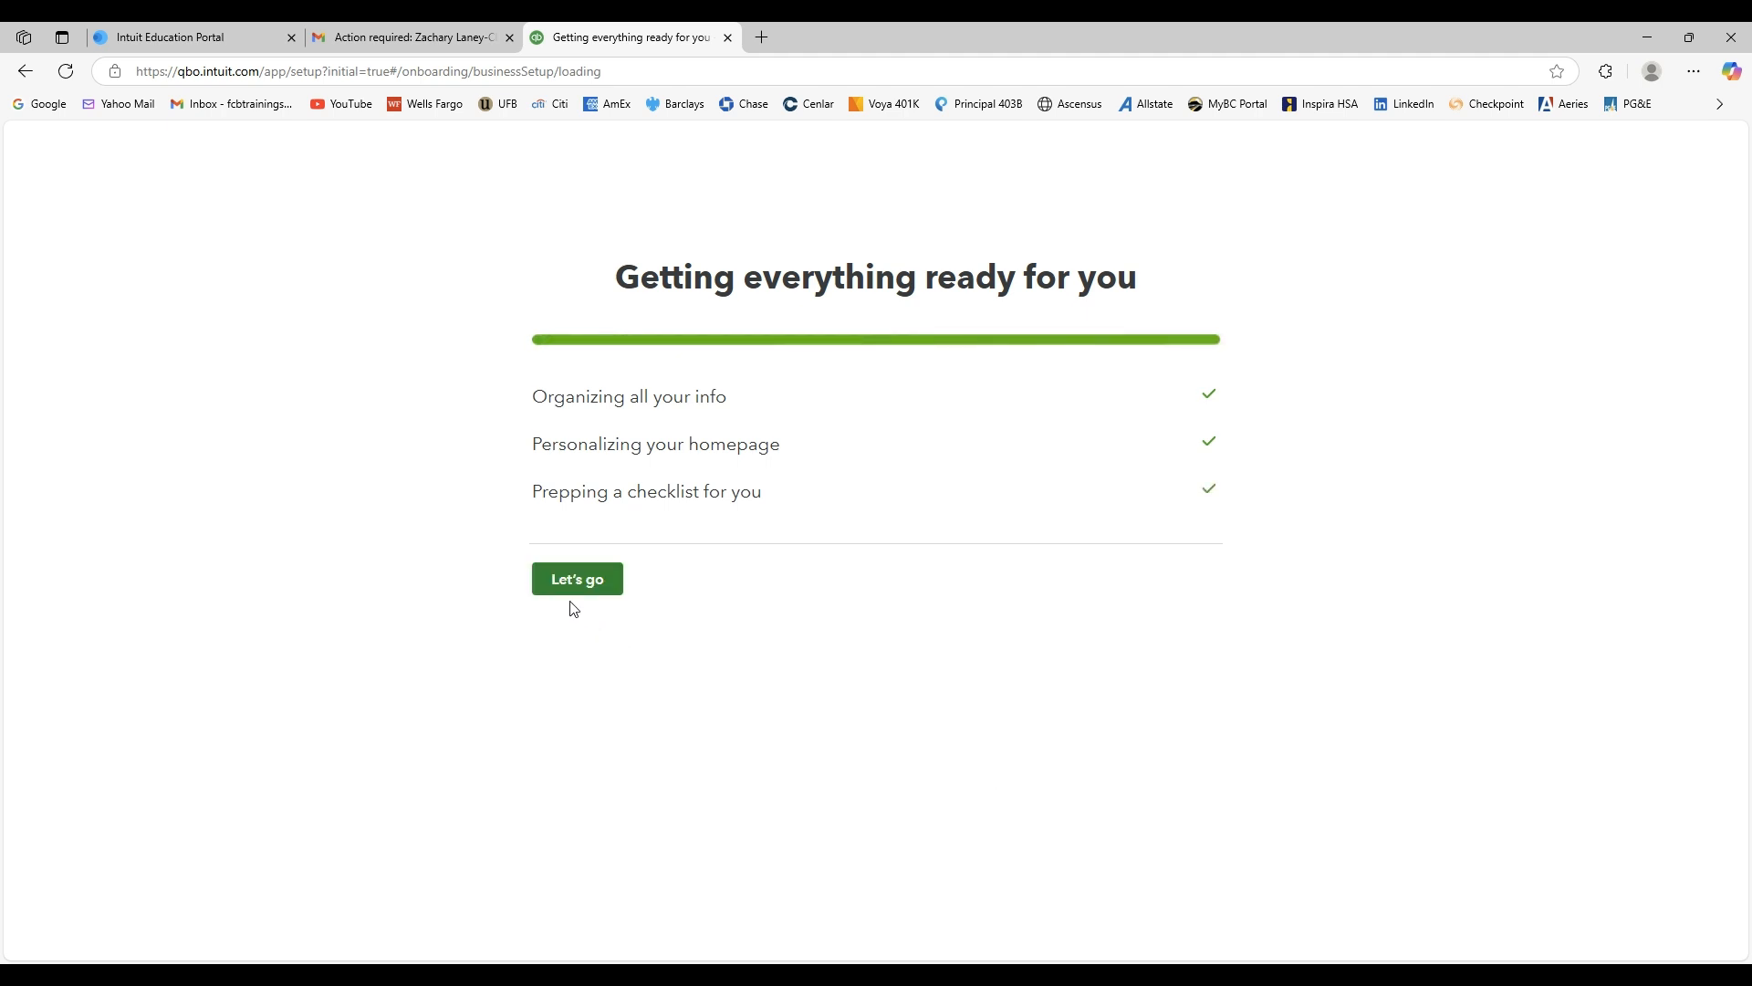
click(577, 595)
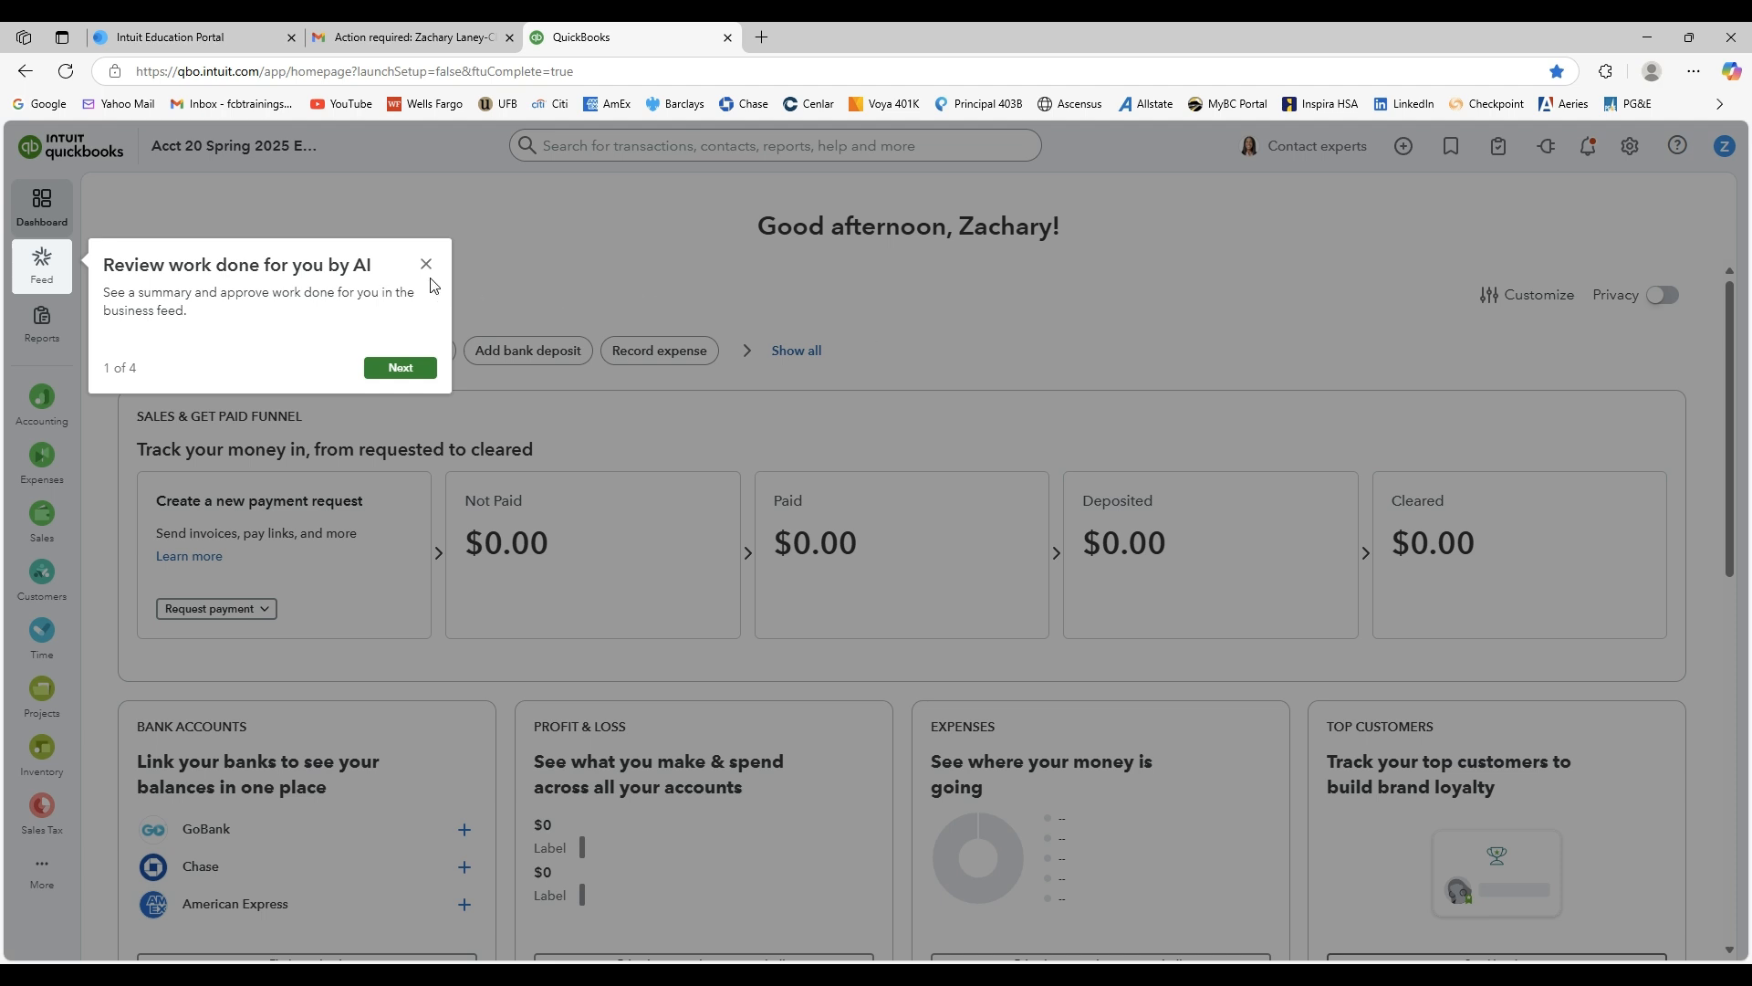
Dismiss the AI feed tour popup on the dashboard.
click(426, 264)
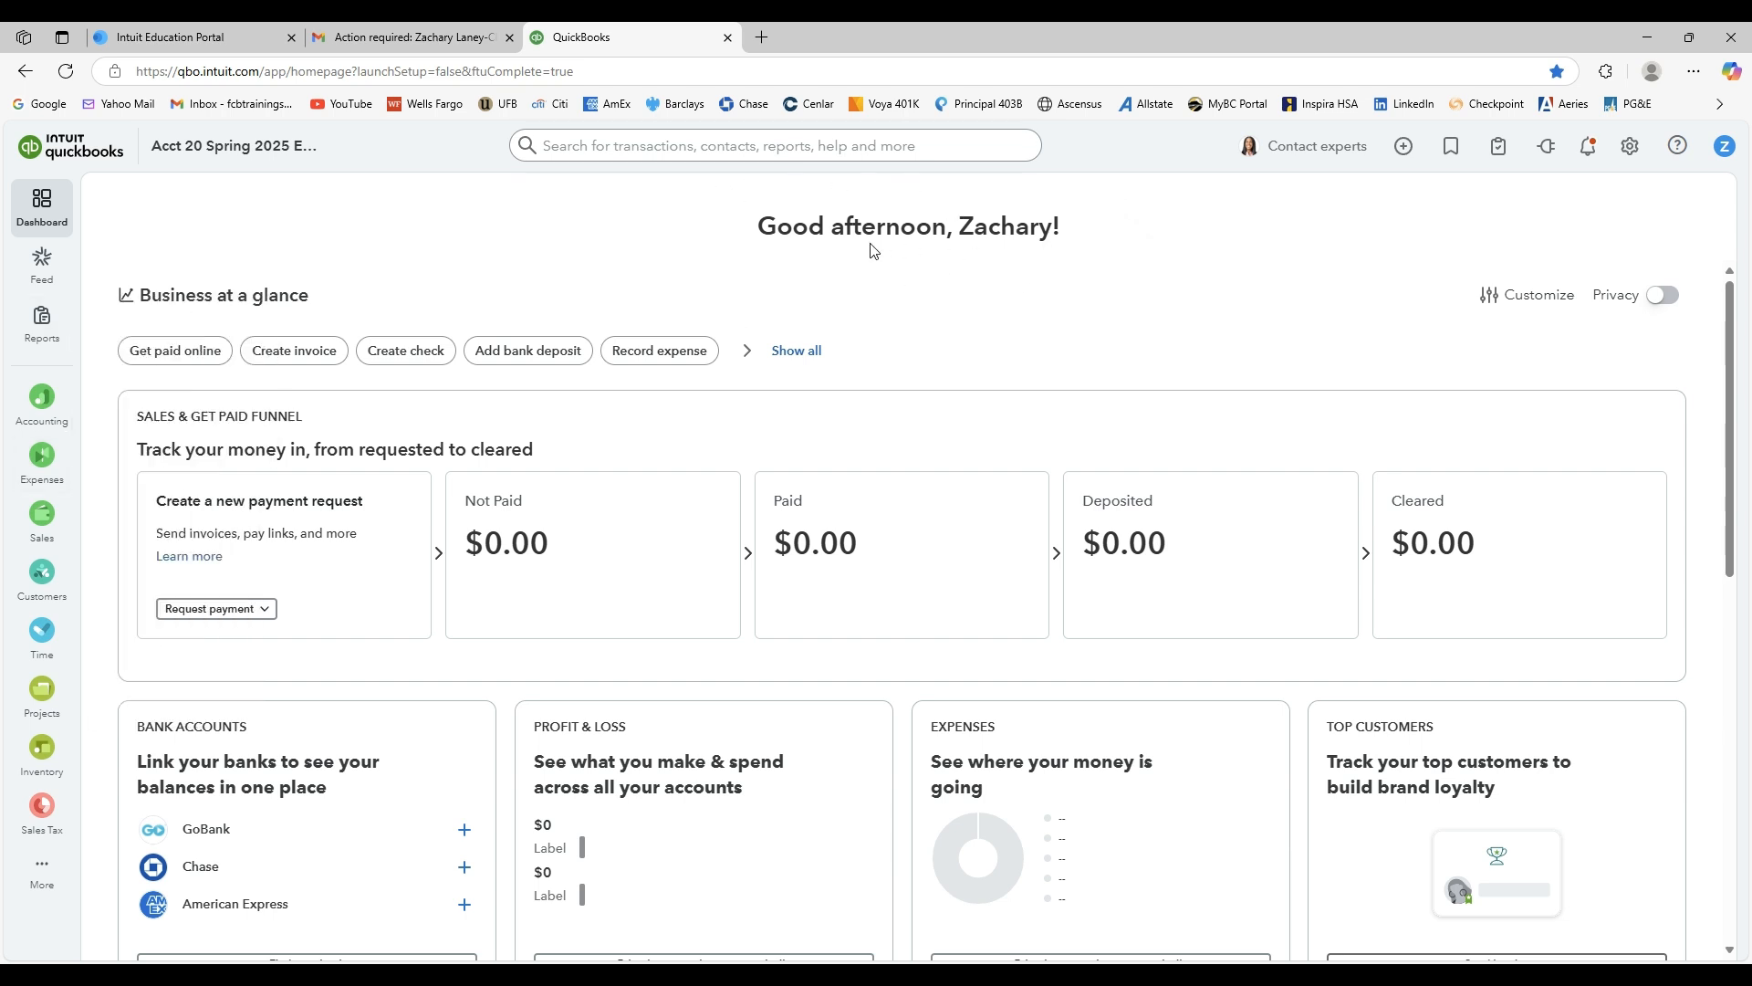
drag(966, 228, 1054, 228)
click(1017, 276)
drag(768, 228, 1020, 219)
click(1020, 219)
Open the account profile menu and close it again.
click(1727, 148)
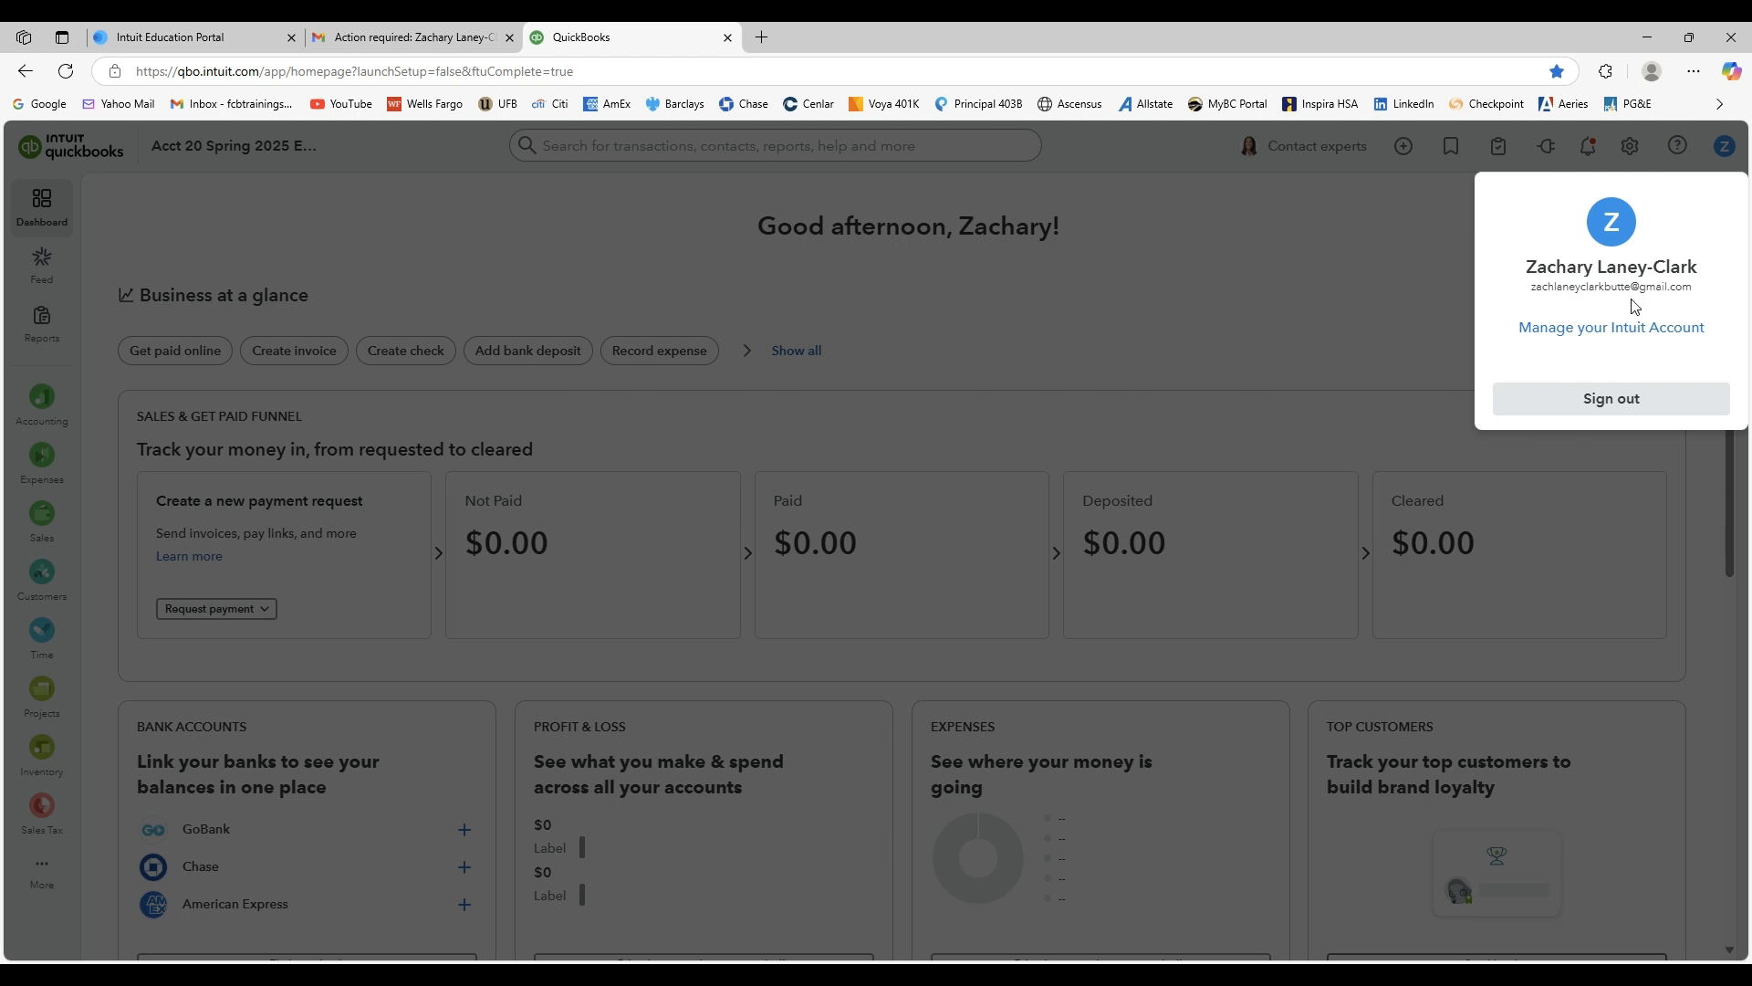
click(1214, 318)
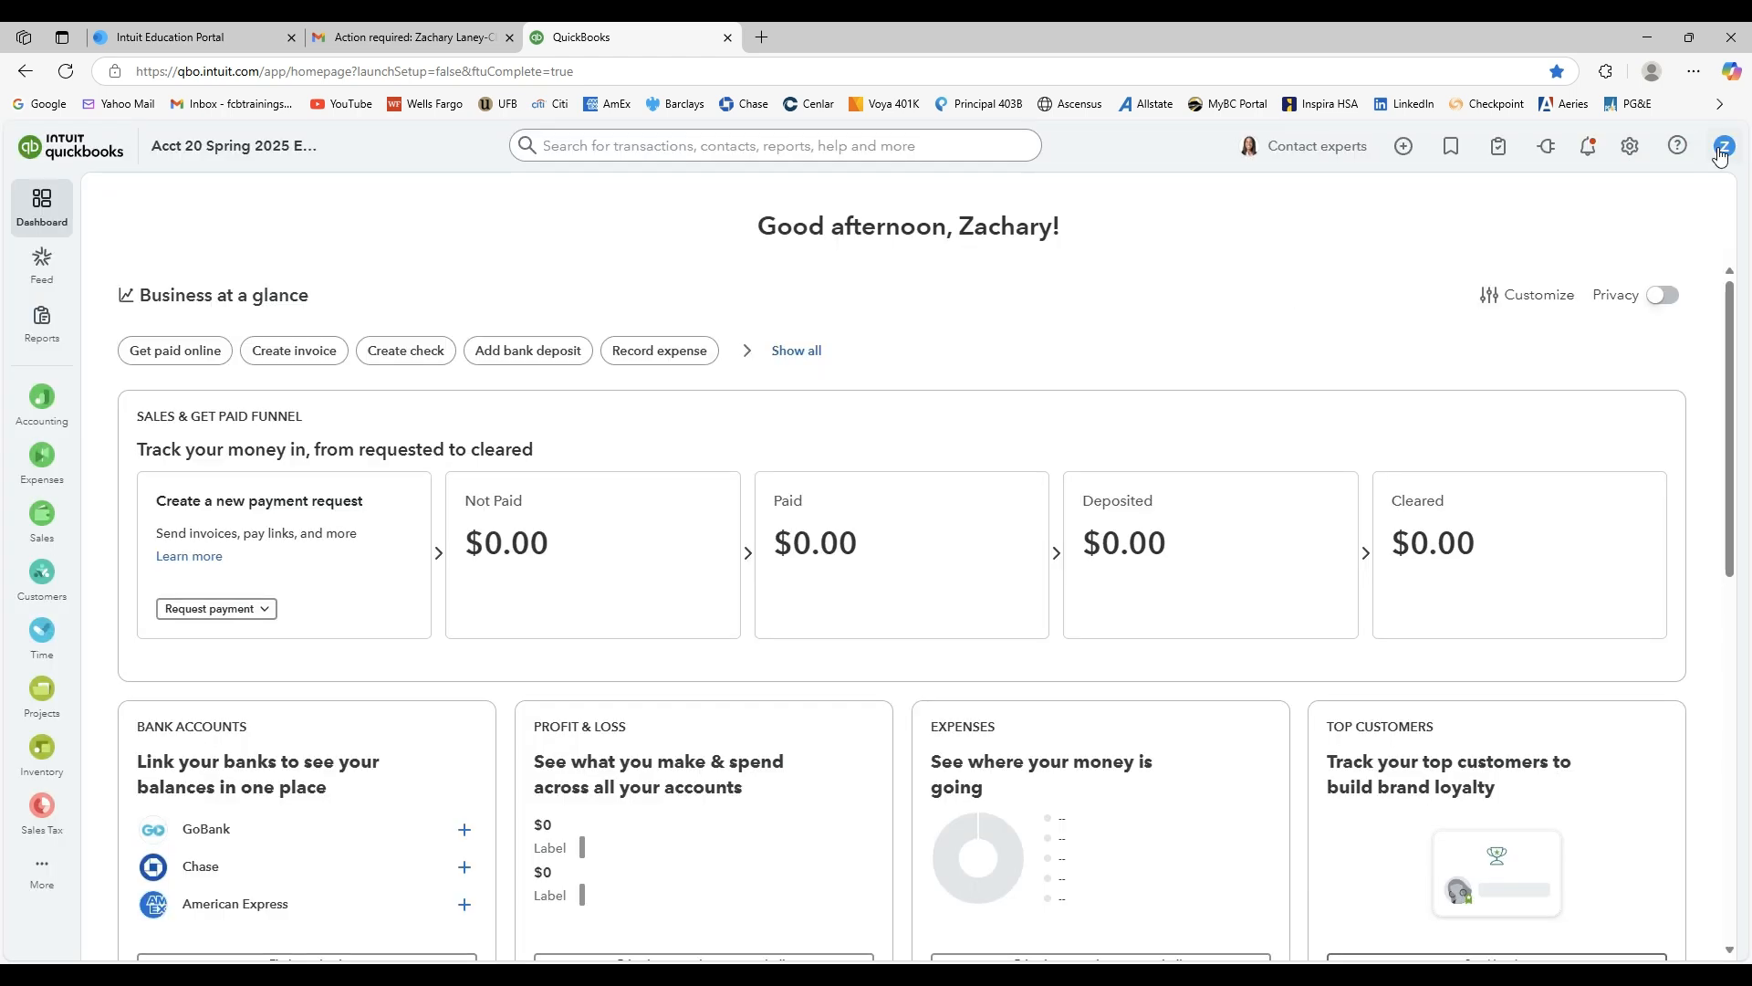